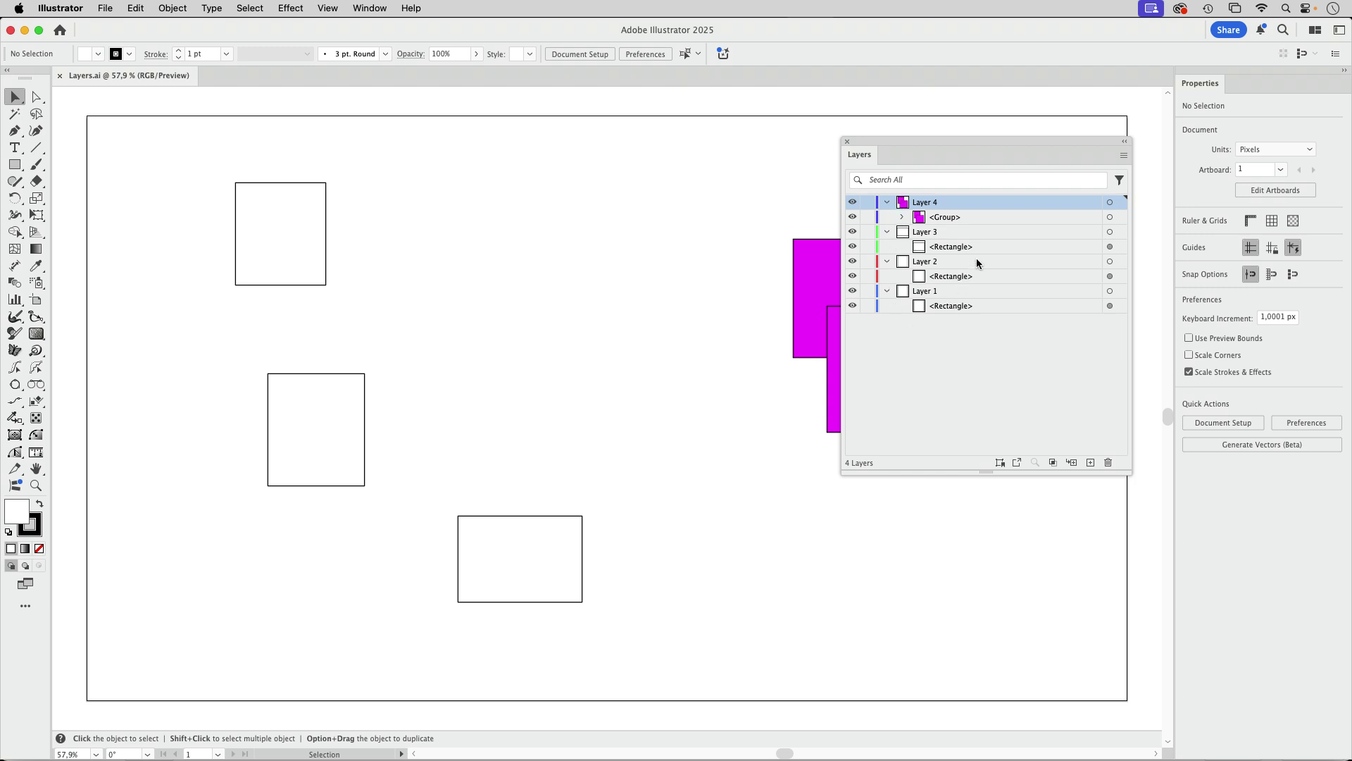
# Step: Expand Layer 4's group to reveal its two magenta rectangles
pyautogui.click(903, 216)
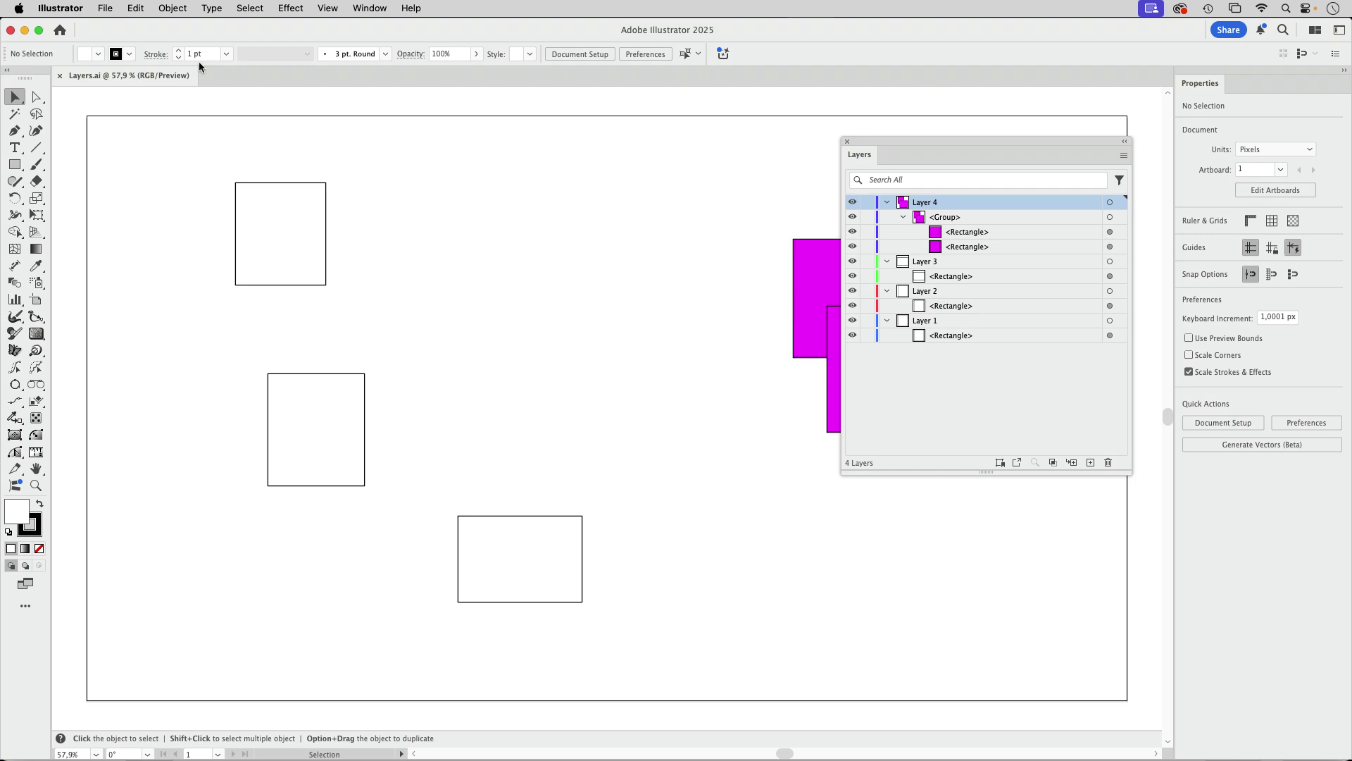
# Step: Export the artboard via Export for Screens as efsArtboard 1.svg, replacing the old copy, and open it in Illustrator
pyautogui.click(105, 9)
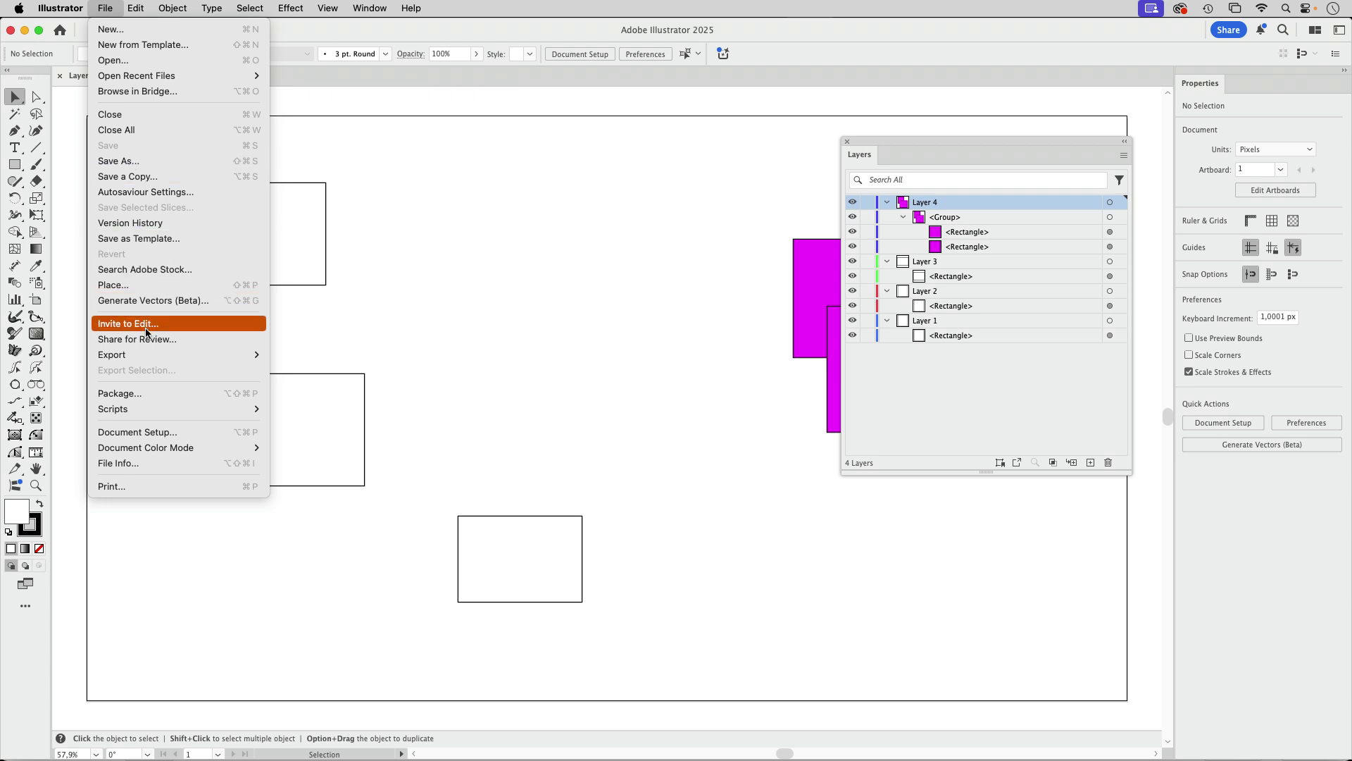
pyautogui.moveTo(148, 354)
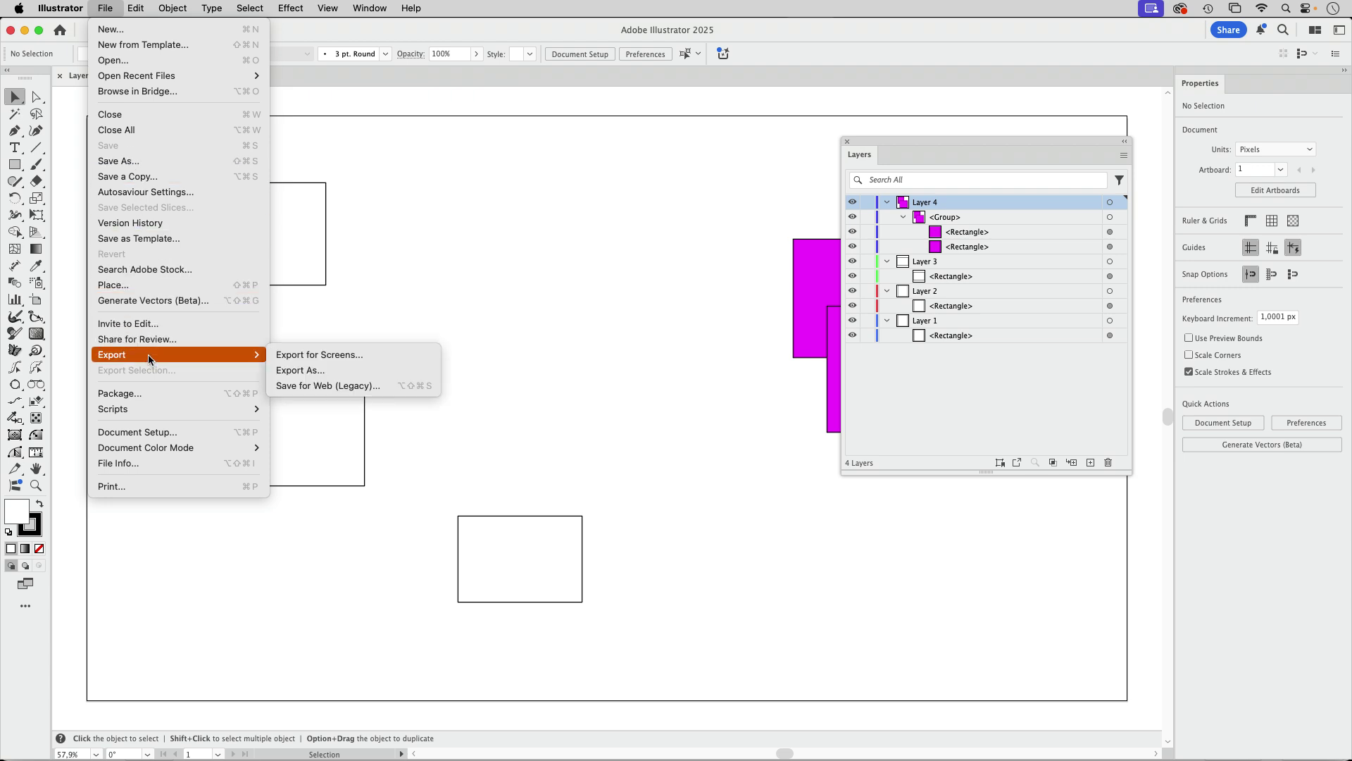
pyautogui.click(317, 358)
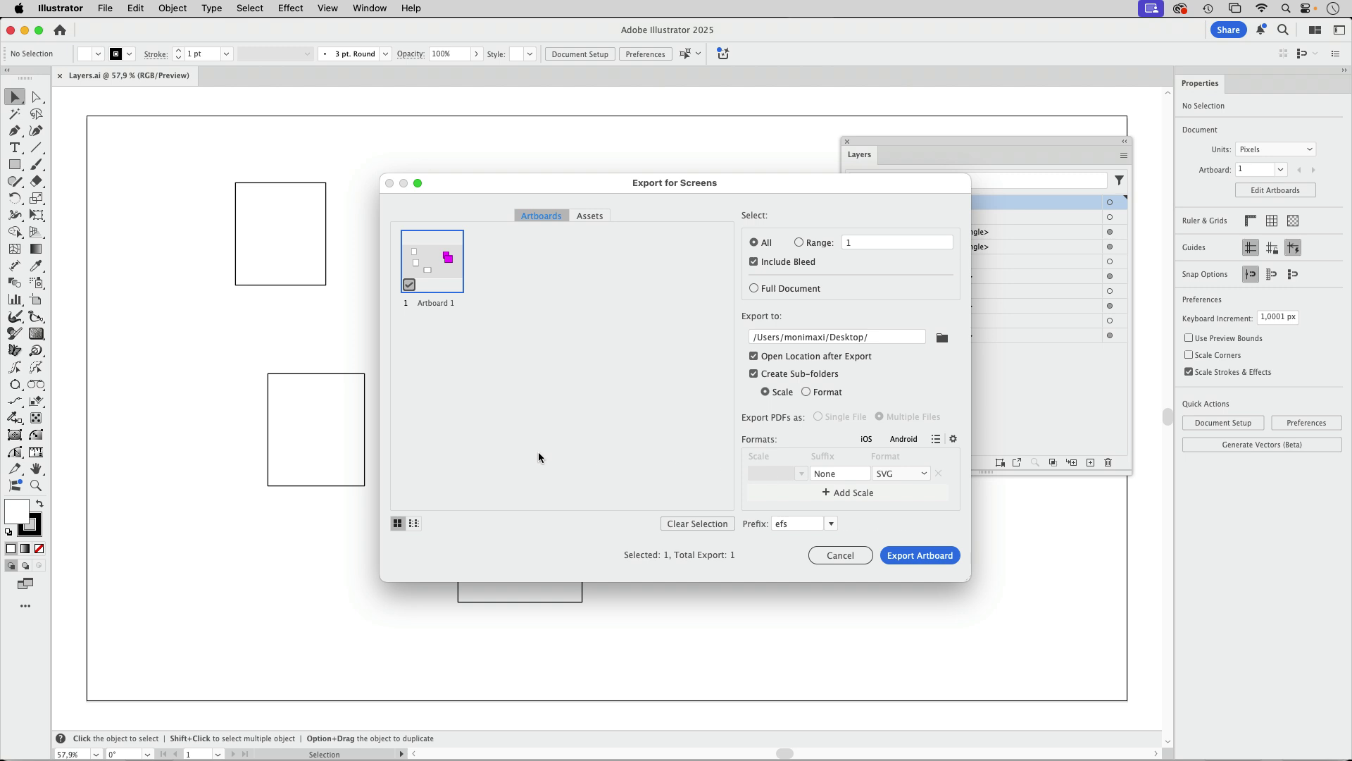
pyautogui.click(927, 559)
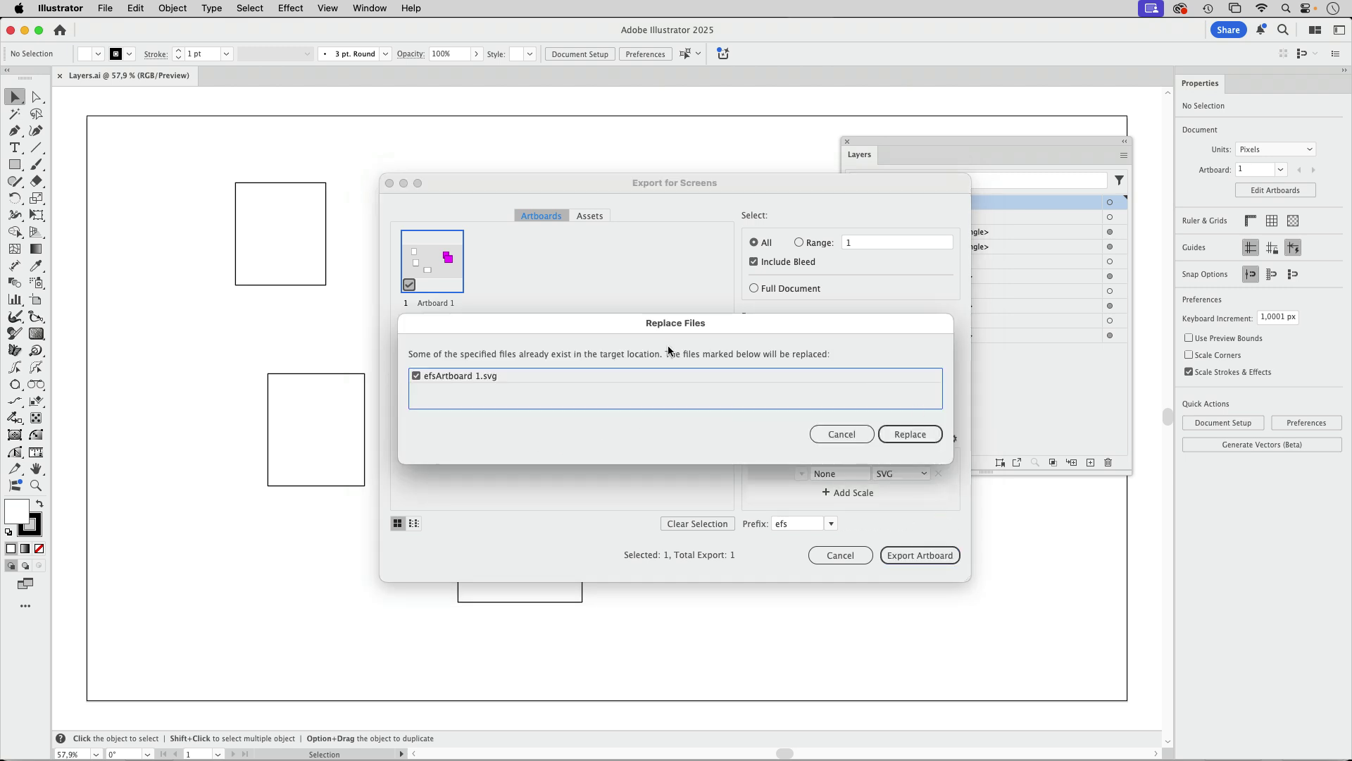
pyautogui.click(915, 435)
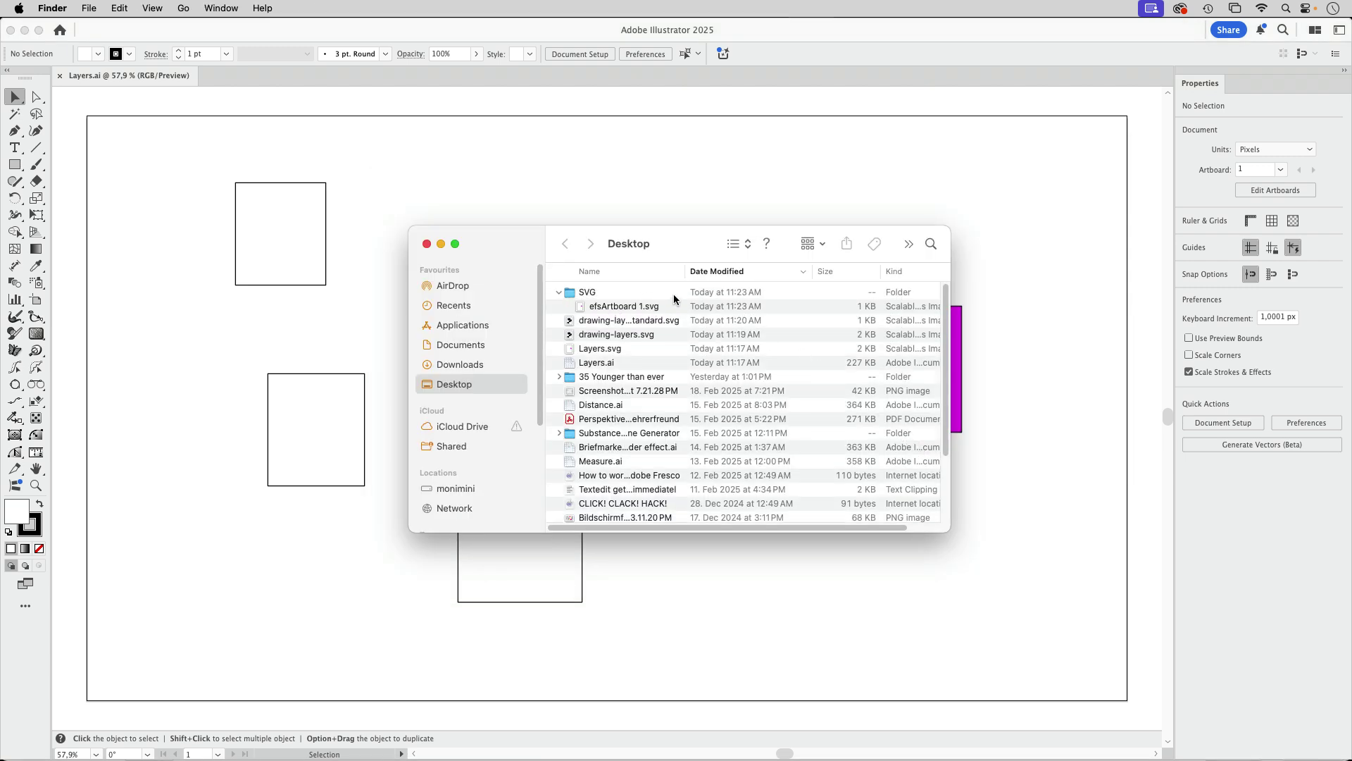
pyautogui.click(579, 308)
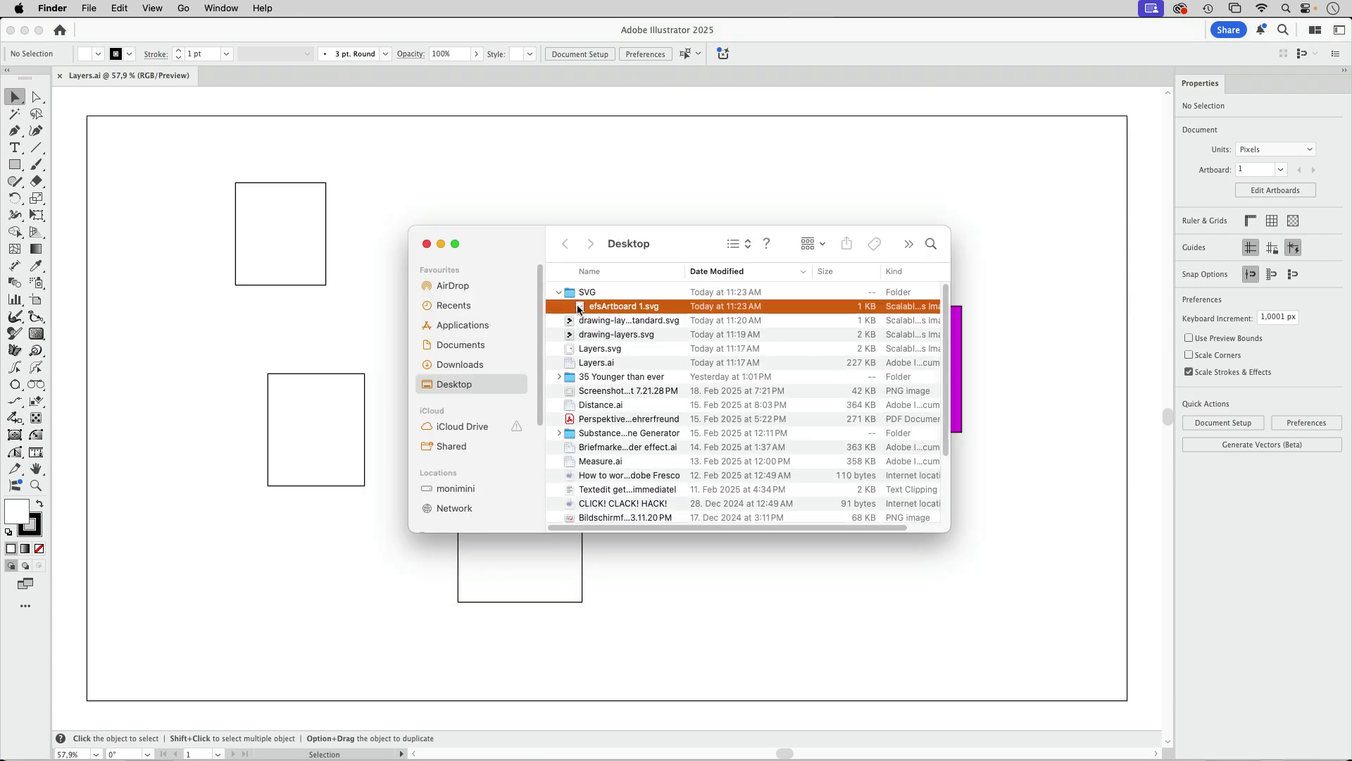
pyautogui.moveTo(581, 308); pyautogui.dragTo(633, 739)
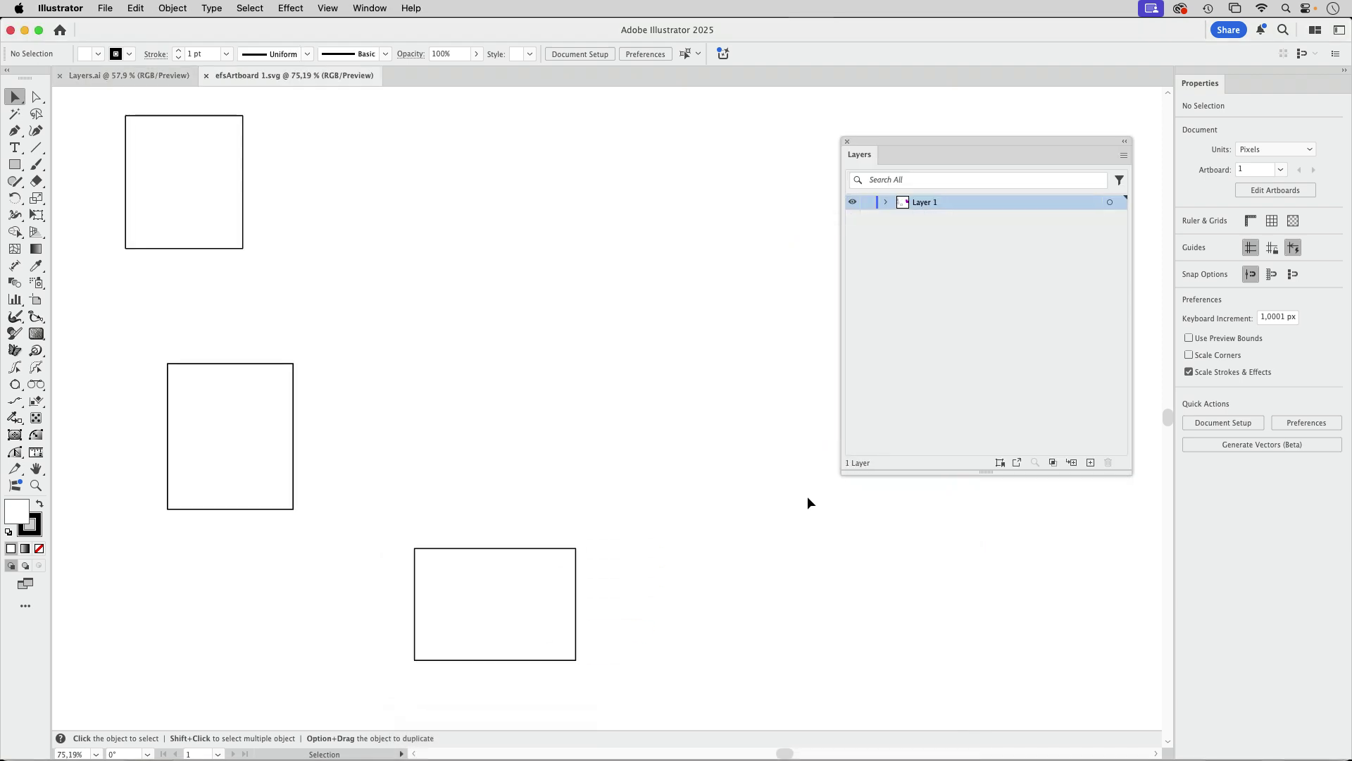
# Step: Expand Layer 1 to show nested Layers 4, 3, 2 and 1, and select Layer 4's group
pyautogui.click(885, 202)
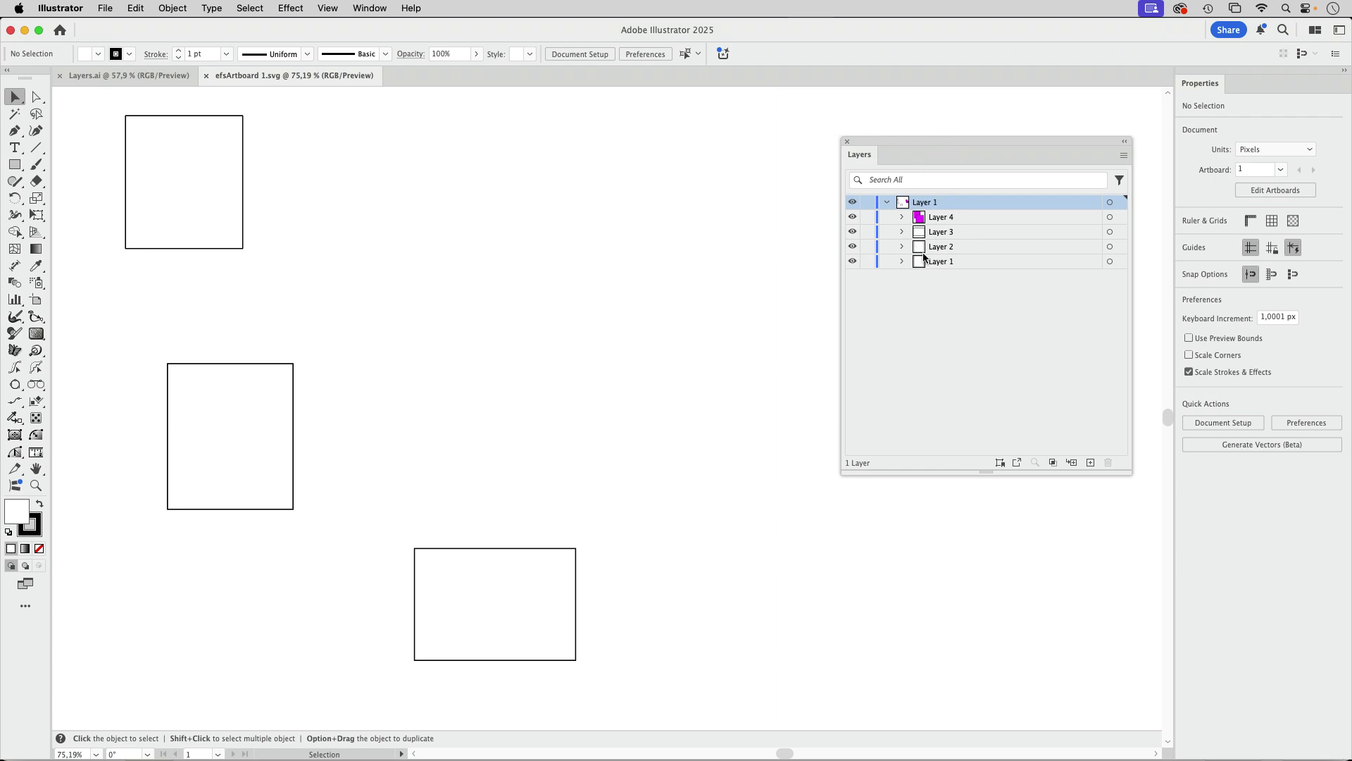
pyautogui.click(1110, 218)
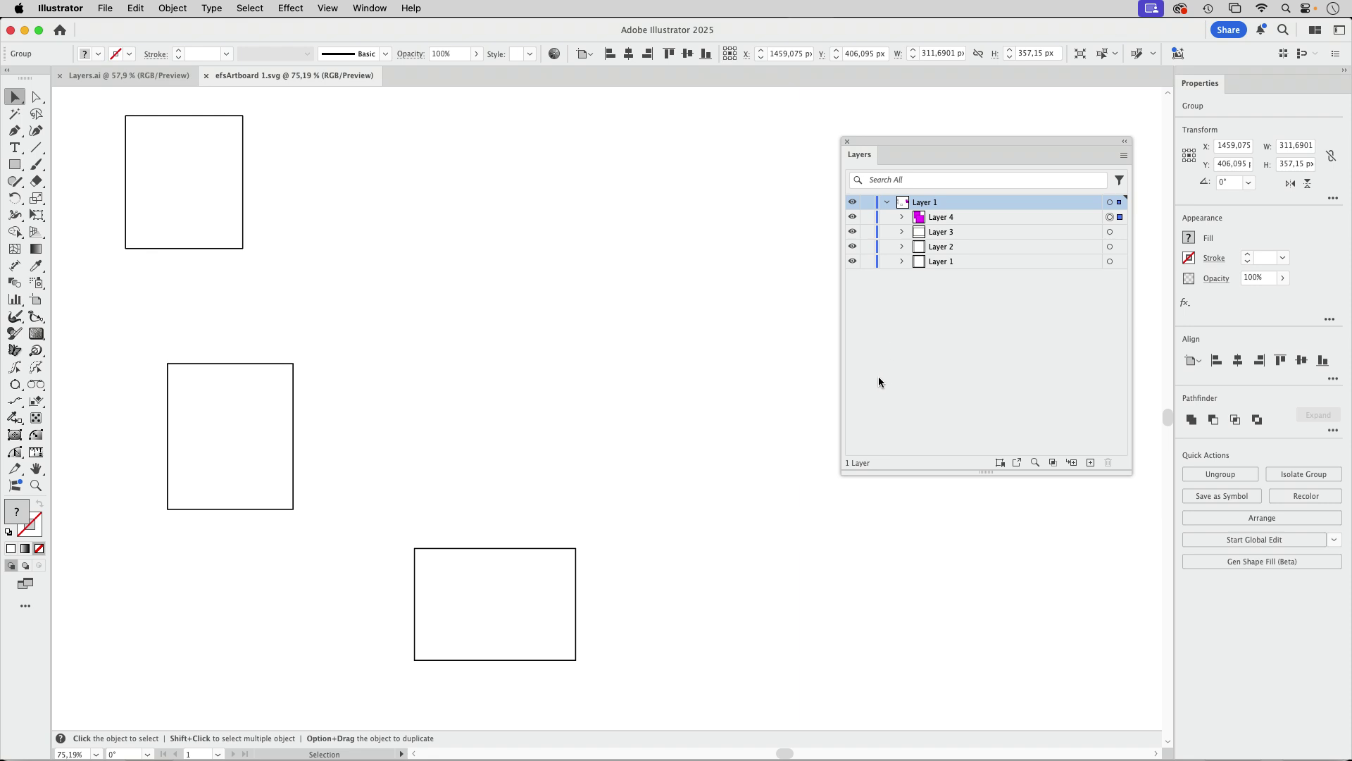
# Step: Deselect in Illustrator, then open drawing-layers.svg from Inkscape's recent files
pyautogui.click(781, 485)
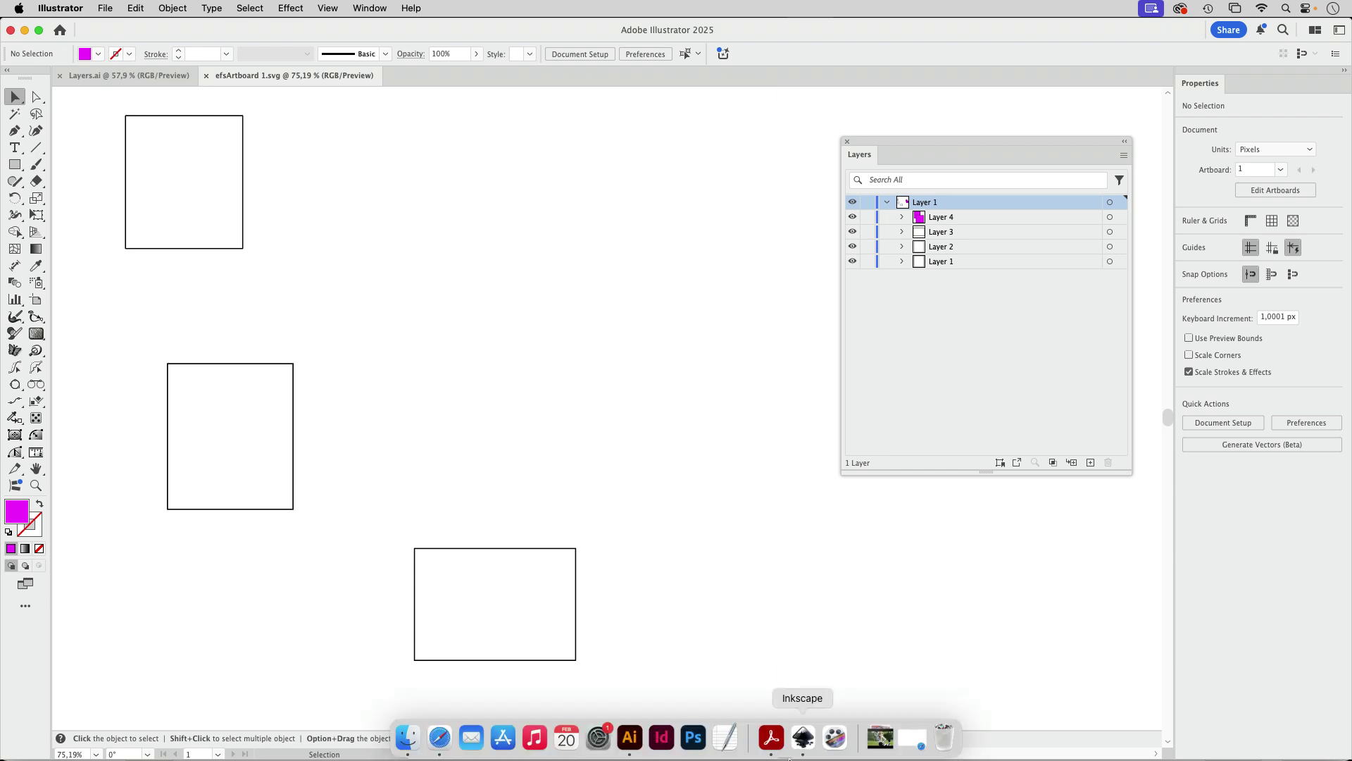
pyautogui.click(803, 756)
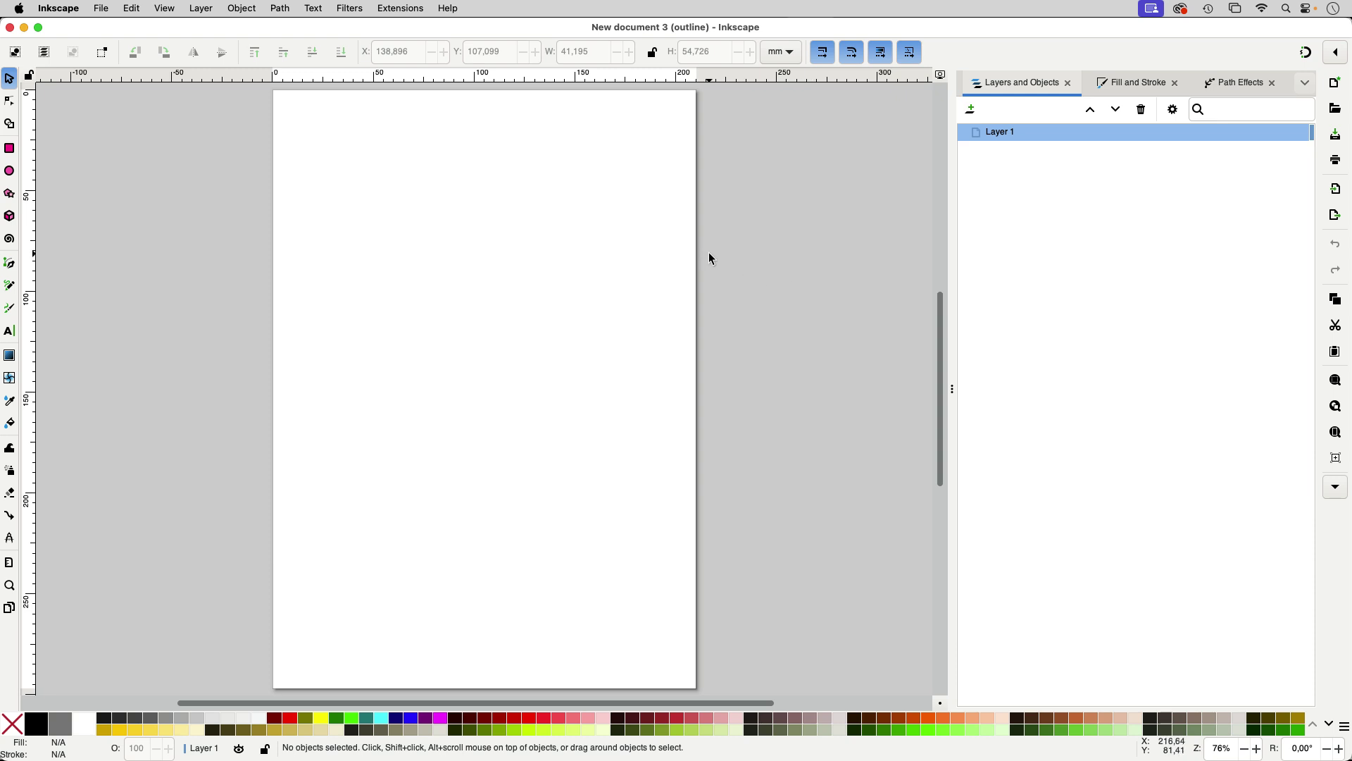
pyautogui.click(104, 11)
pyautogui.moveTo(127, 76)
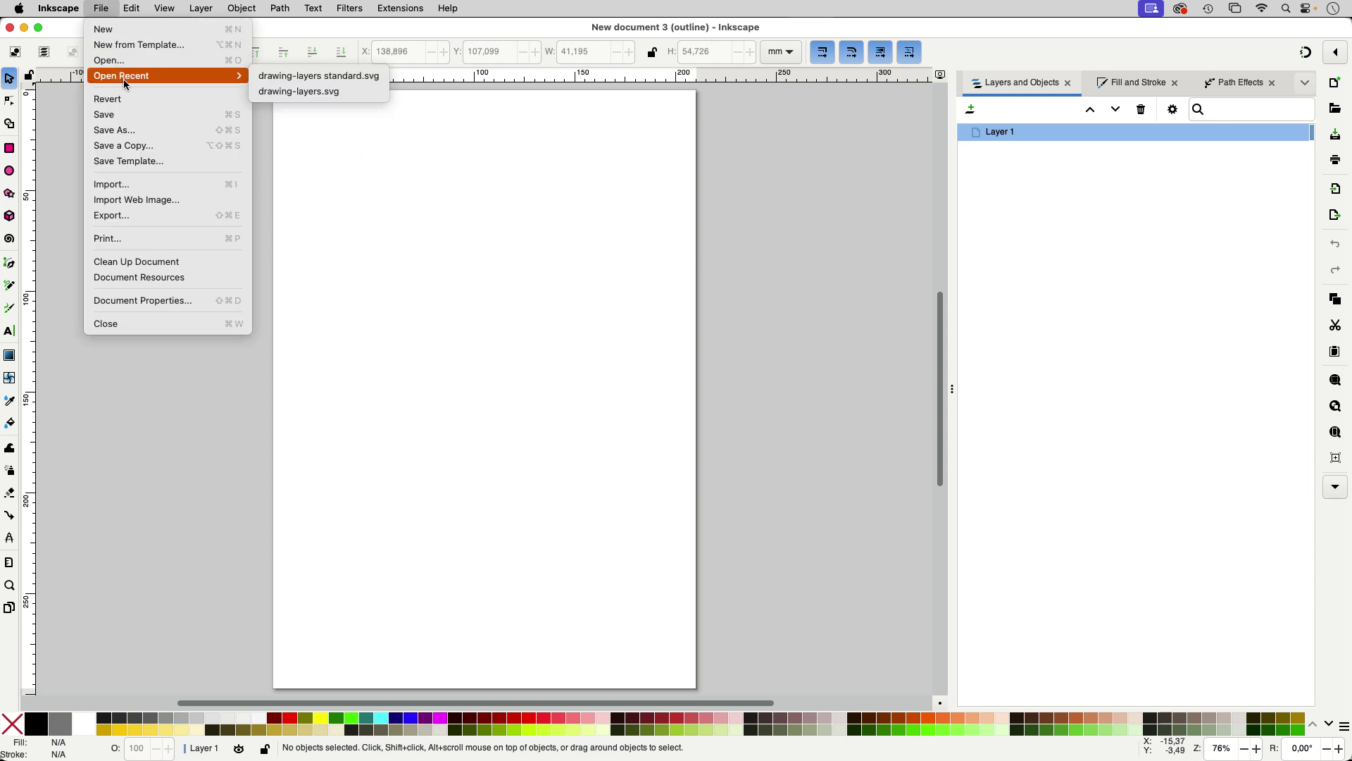
pyautogui.click(325, 93)
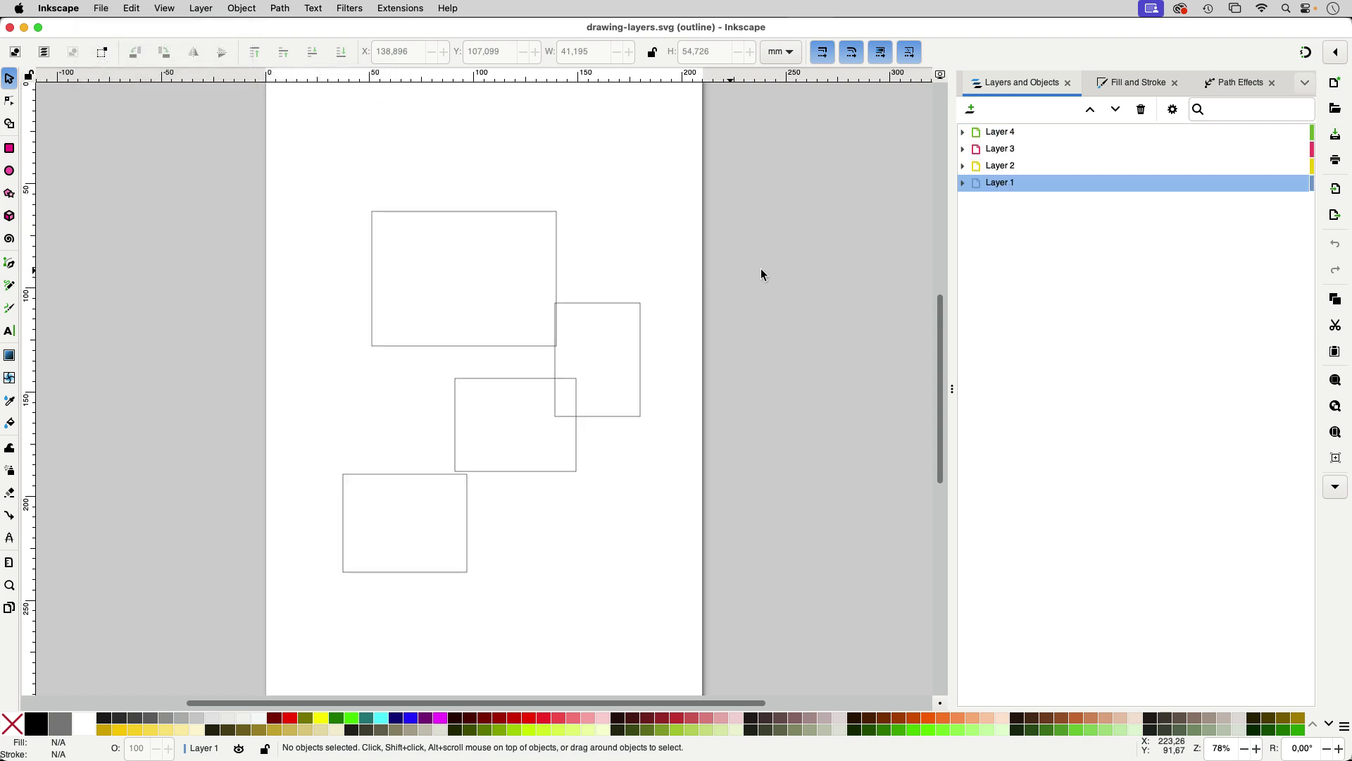
# Step: Expand Layers 1 to 4 so each shows its single rectangle, rect4 to rect1
pyautogui.click(963, 183)
pyautogui.click(963, 166)
pyautogui.click(963, 149)
pyautogui.click(963, 132)
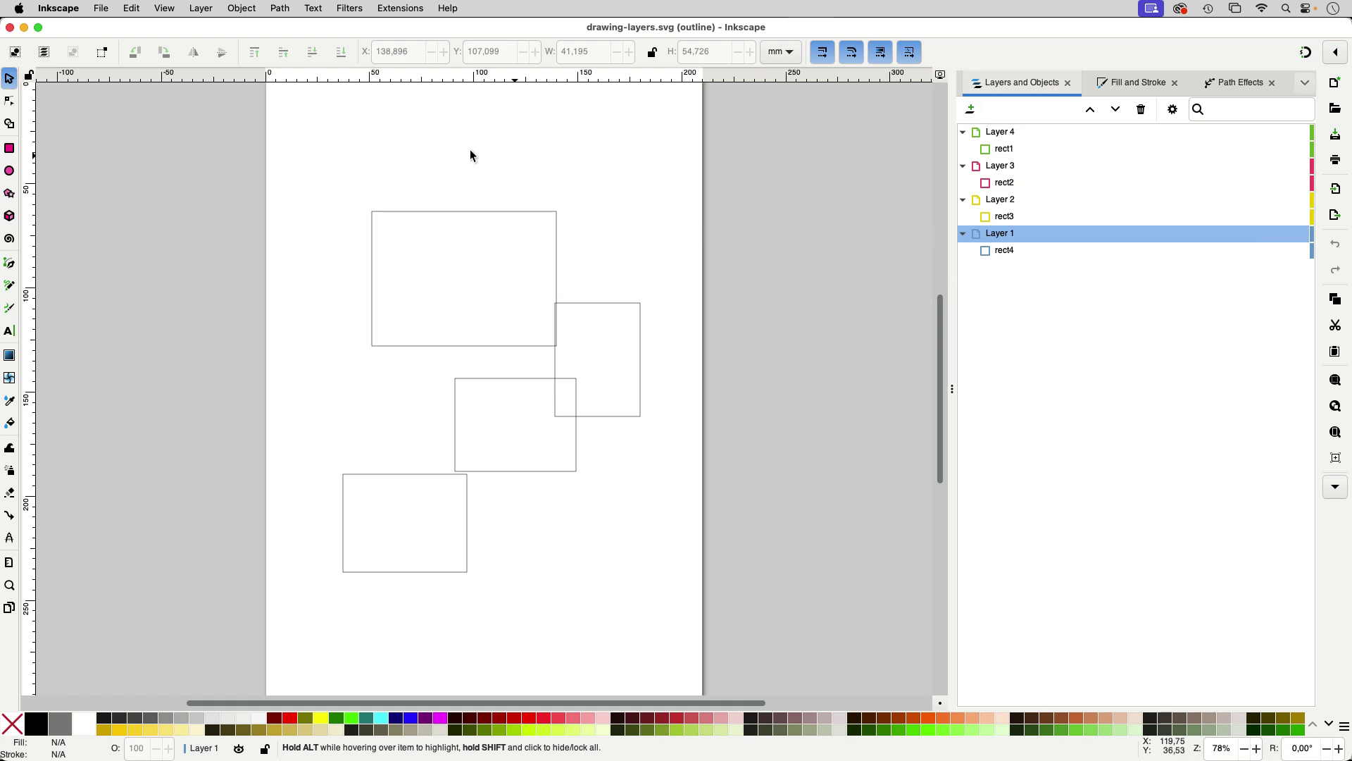
# Step: Save As Plain SVG (*.svg), appending -standard to make drawing-layers-standard.svg
pyautogui.click(100, 9)
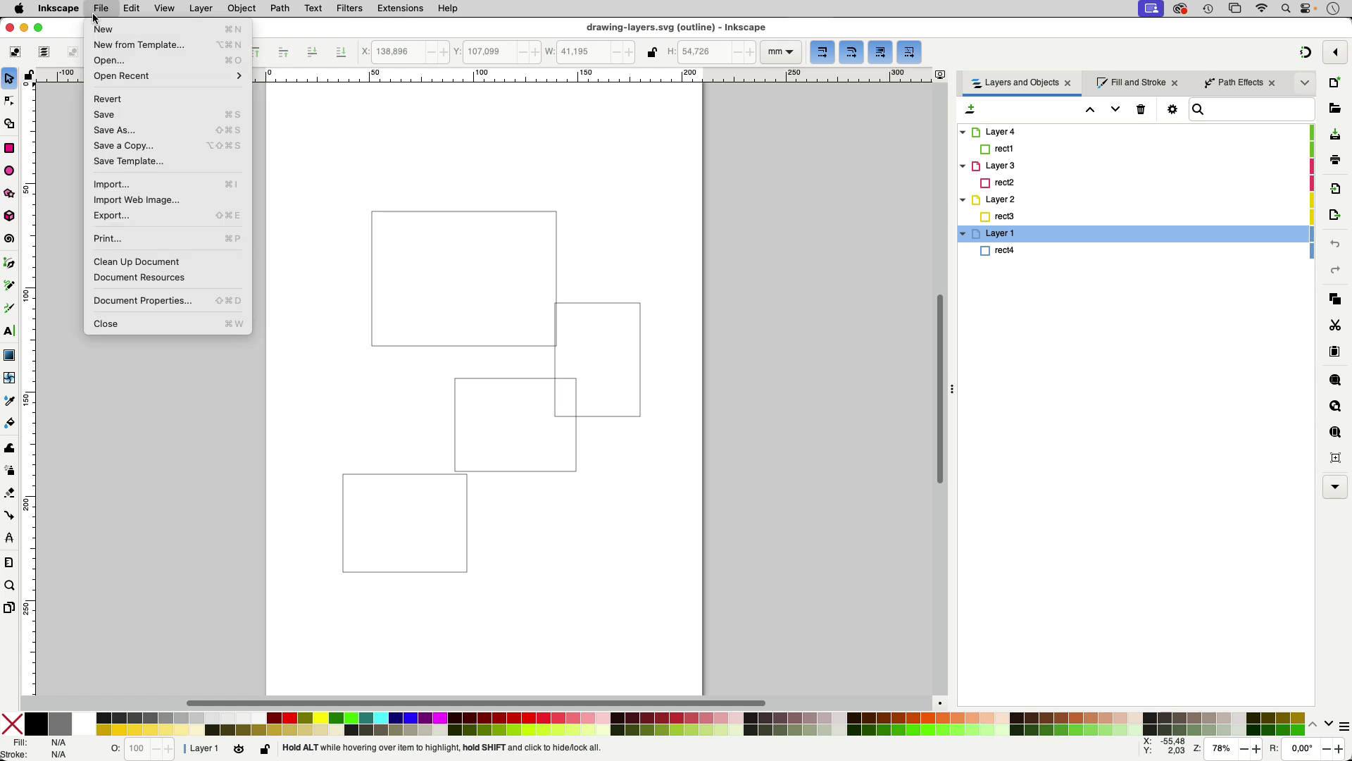
pyautogui.click(138, 136)
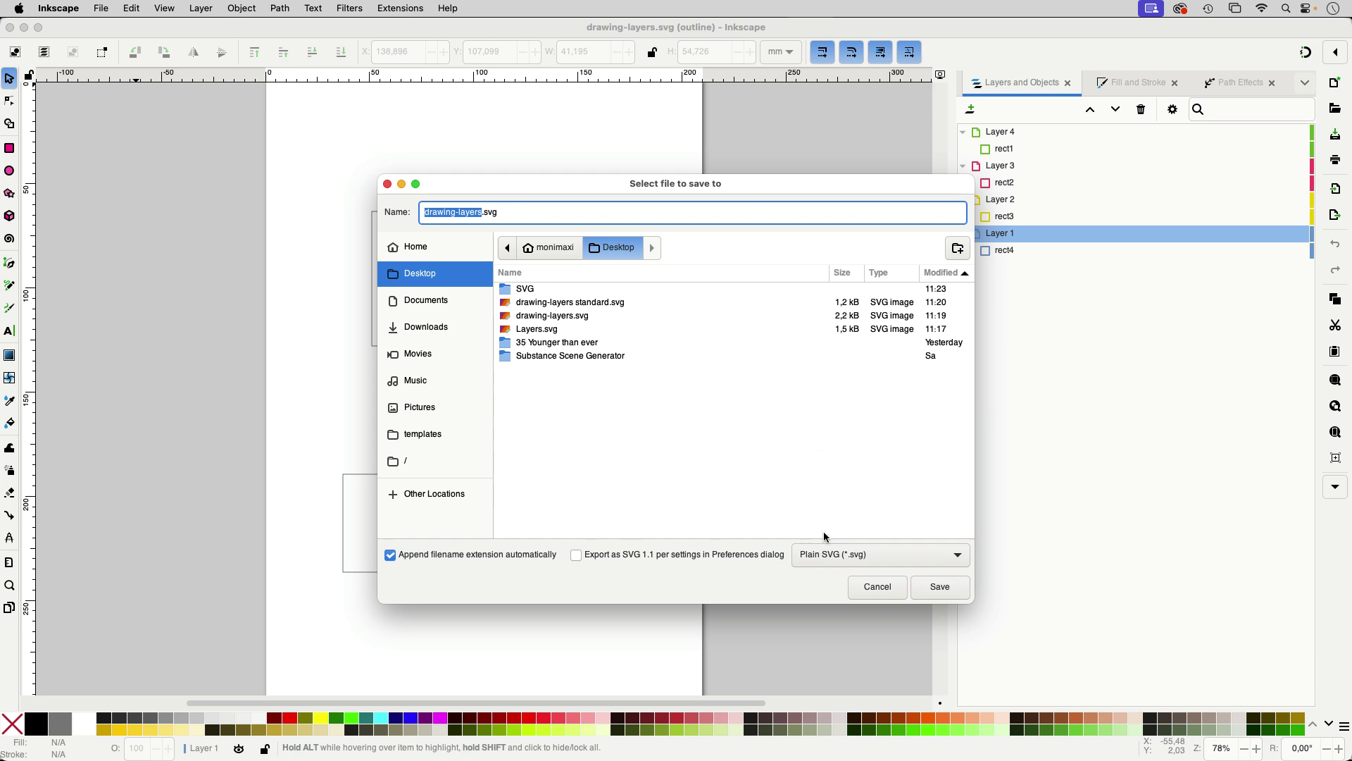
pyautogui.click(827, 556)
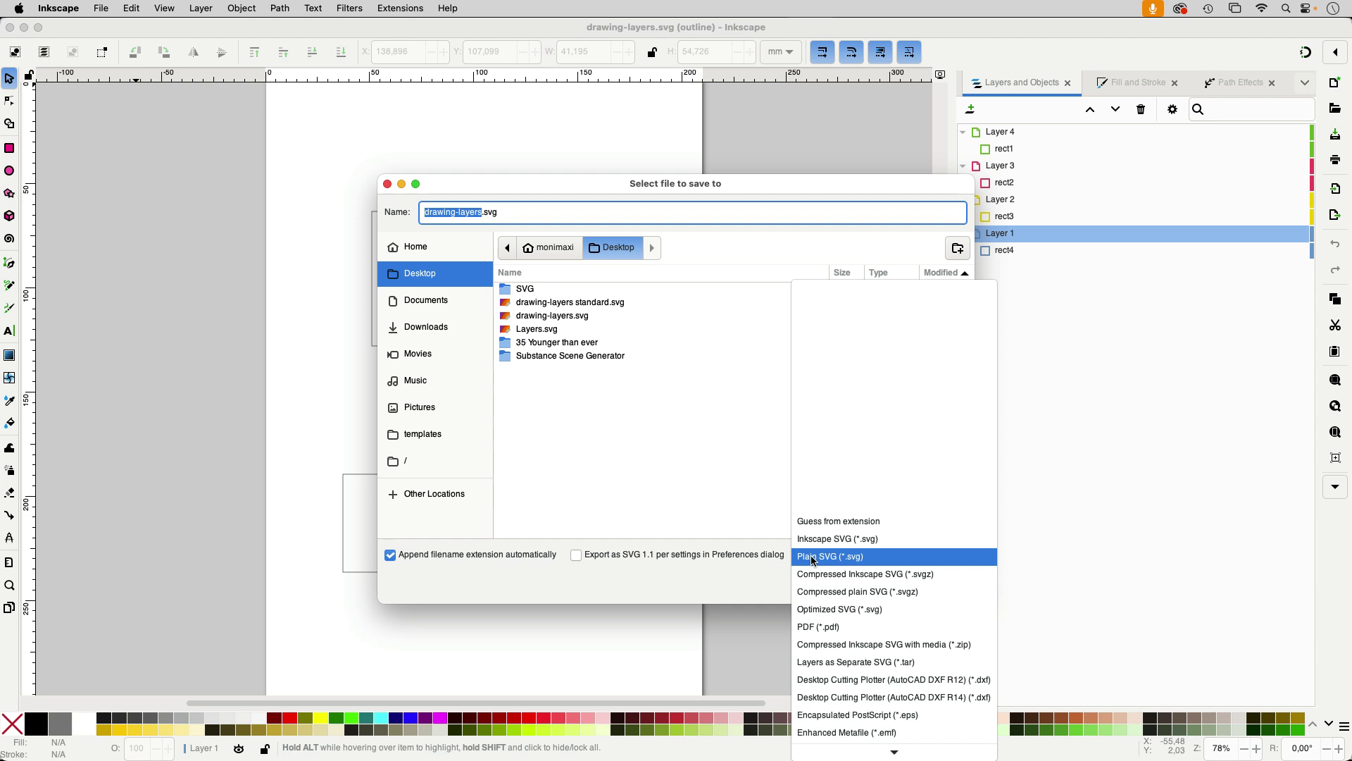
pyautogui.click(814, 561)
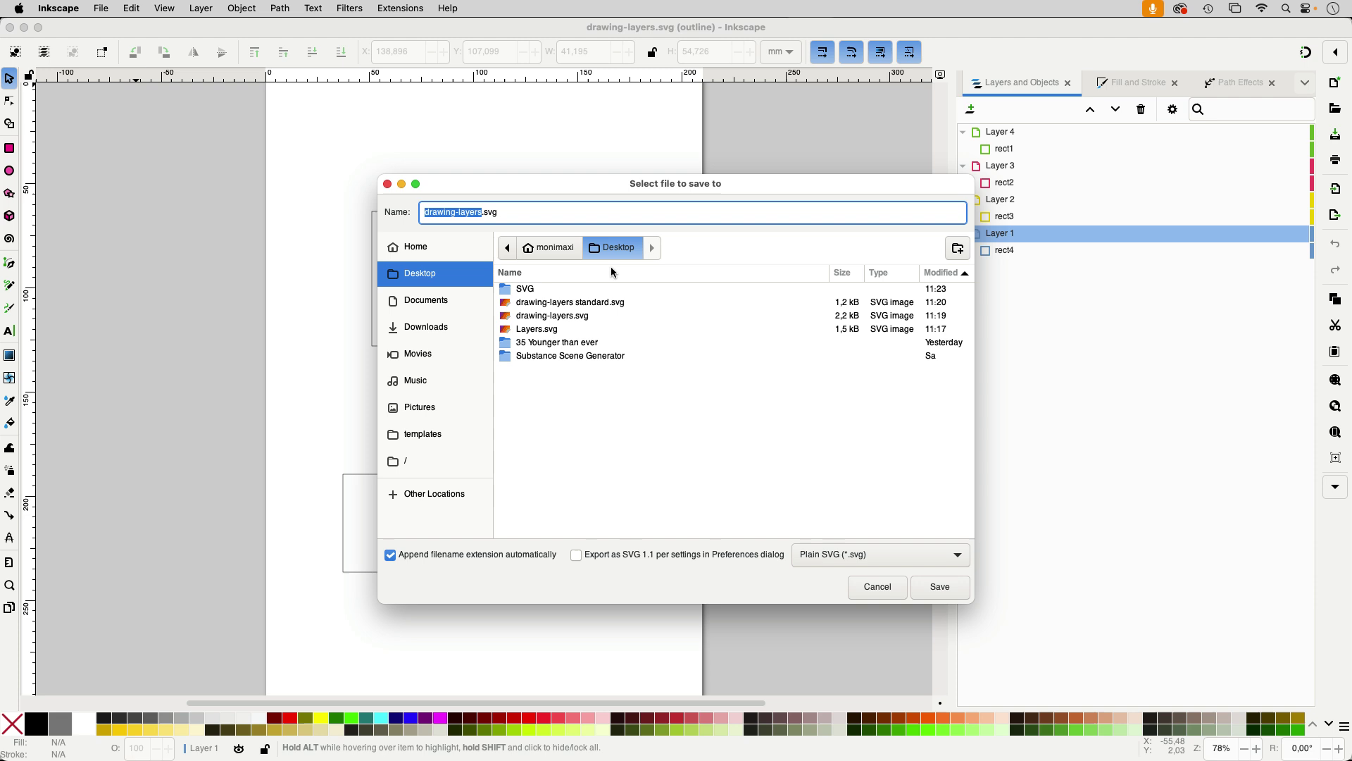
pyautogui.click(481, 212)
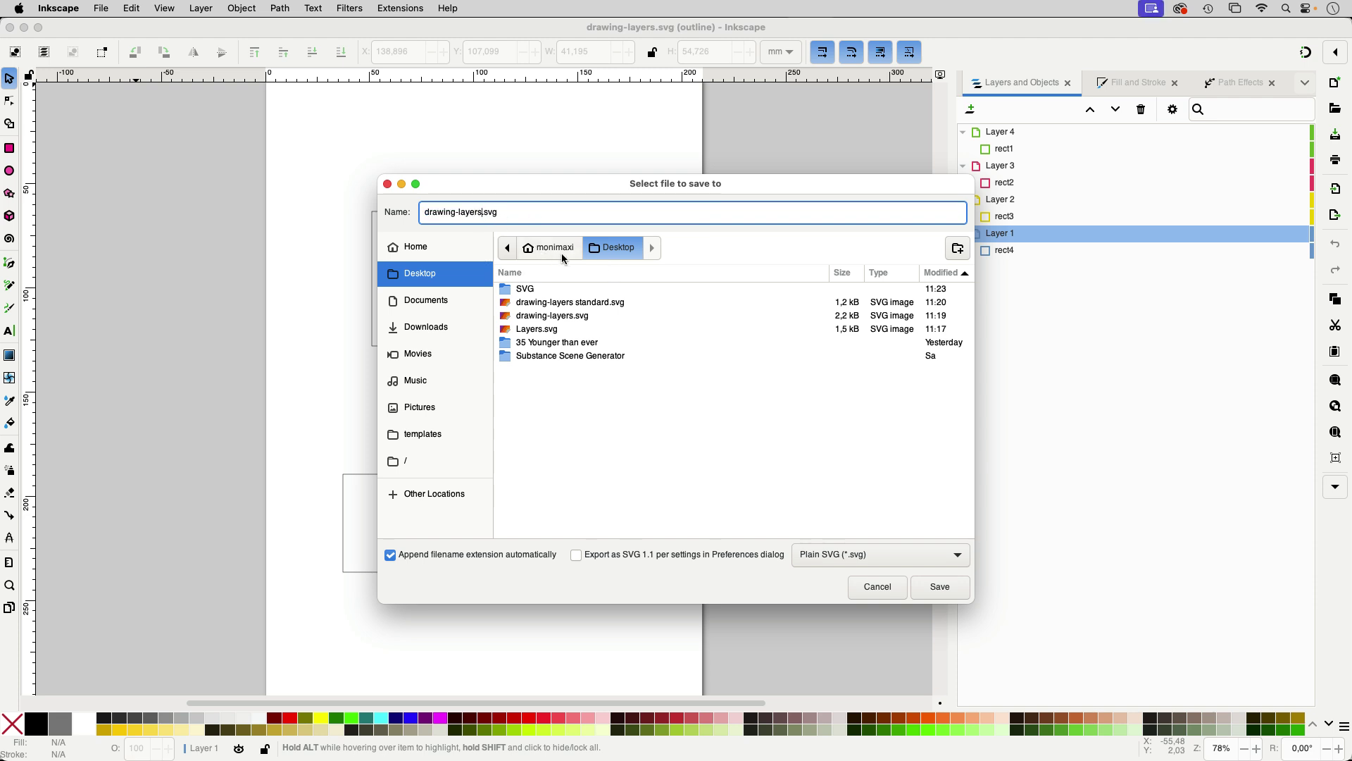
pyautogui.write('-standard')
pyautogui.click(946, 590)
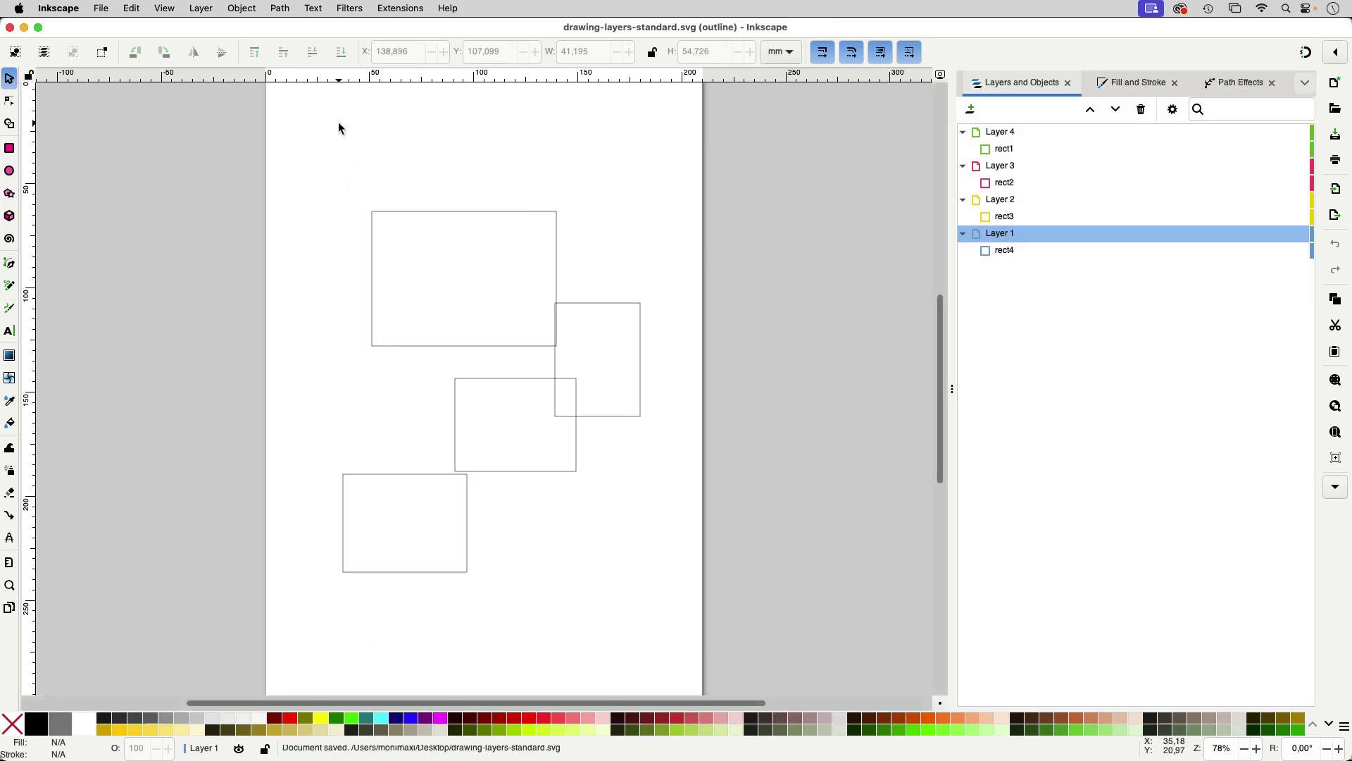
pyautogui.click(101, 7)
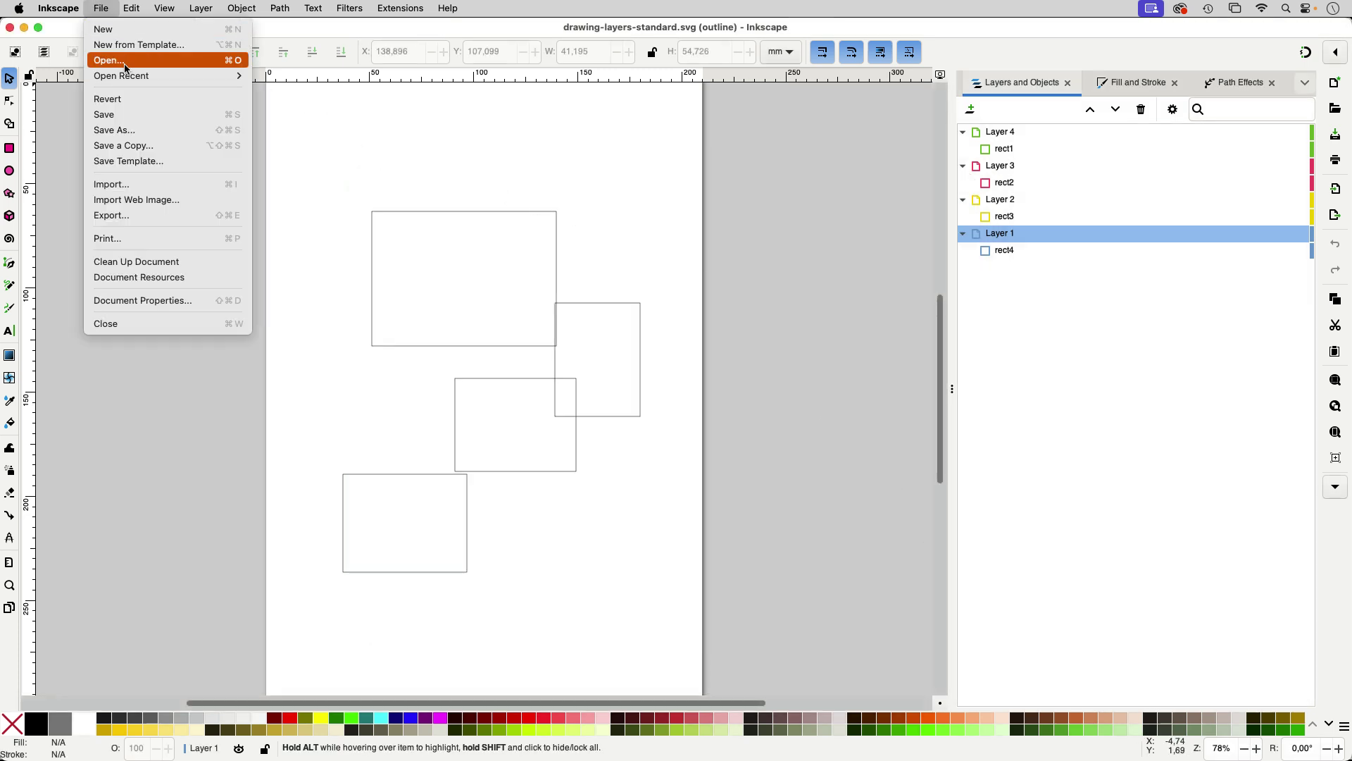
pyautogui.moveTo(129, 76)
pyautogui.click(322, 75)
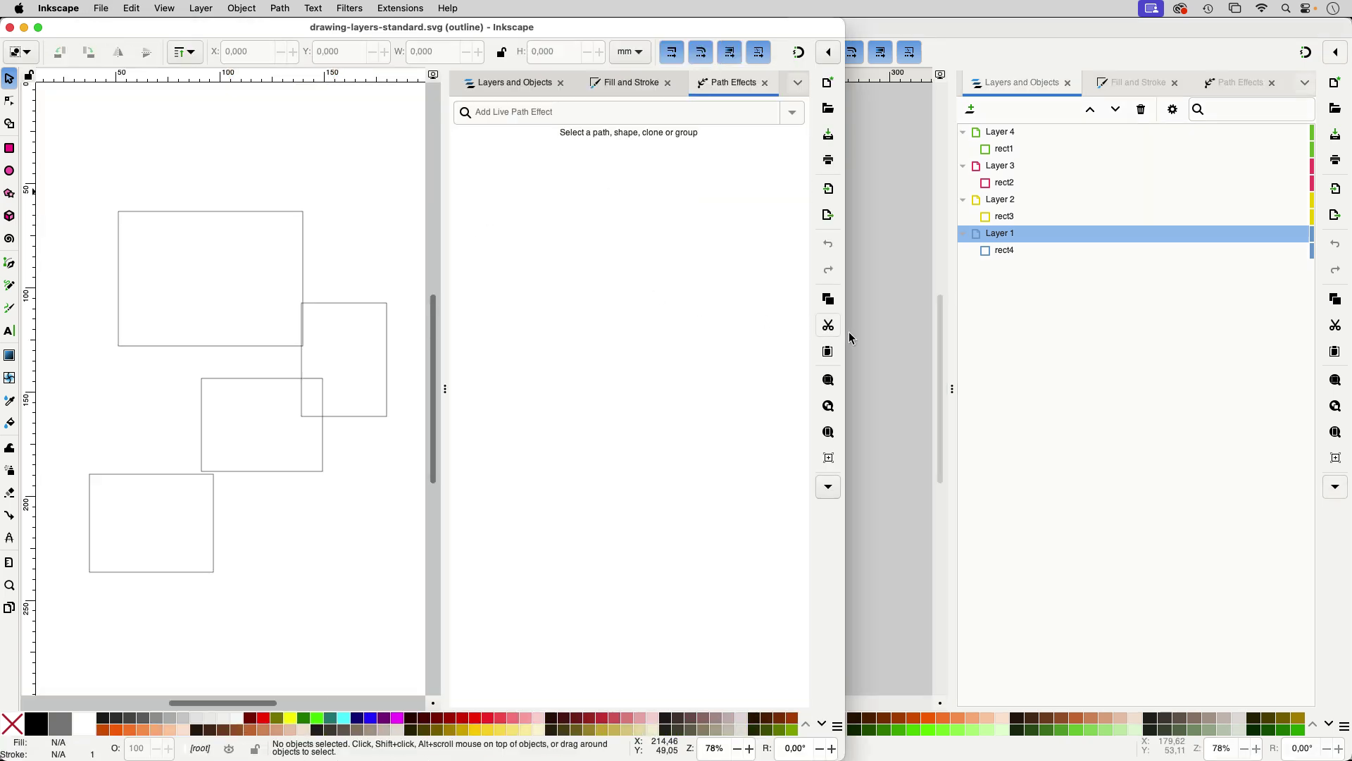
pyautogui.moveTo(845, 333); pyautogui.dragTo(1303, 333)
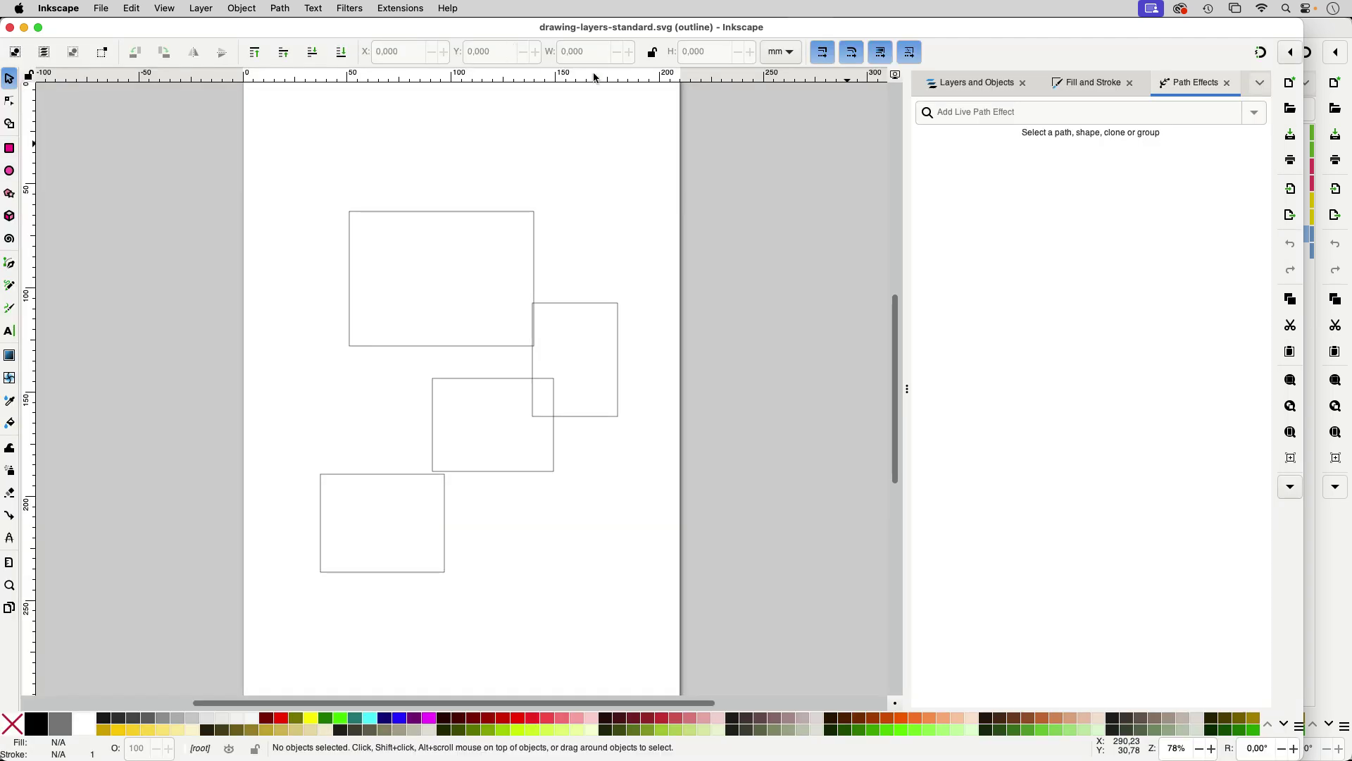
pyautogui.click(958, 86)
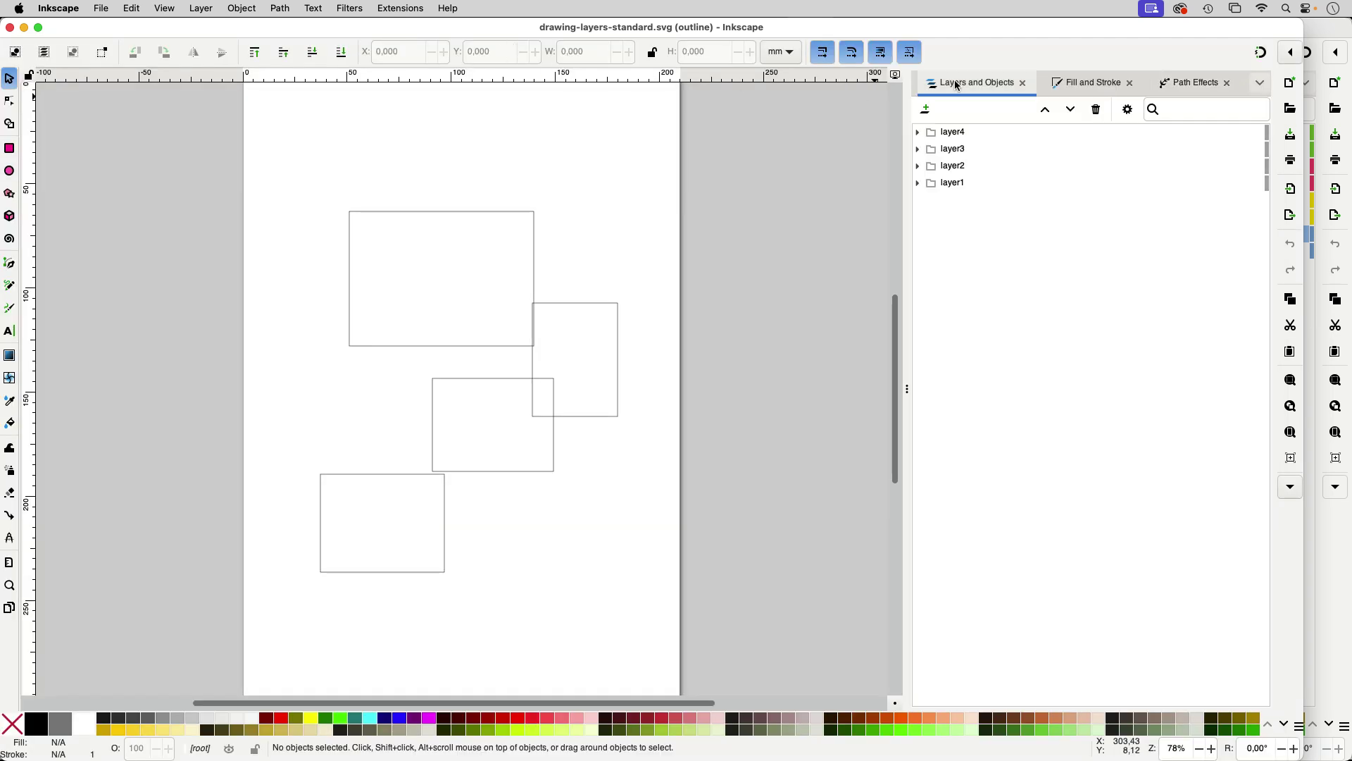
pyautogui.click(917, 132)
pyautogui.click(918, 166)
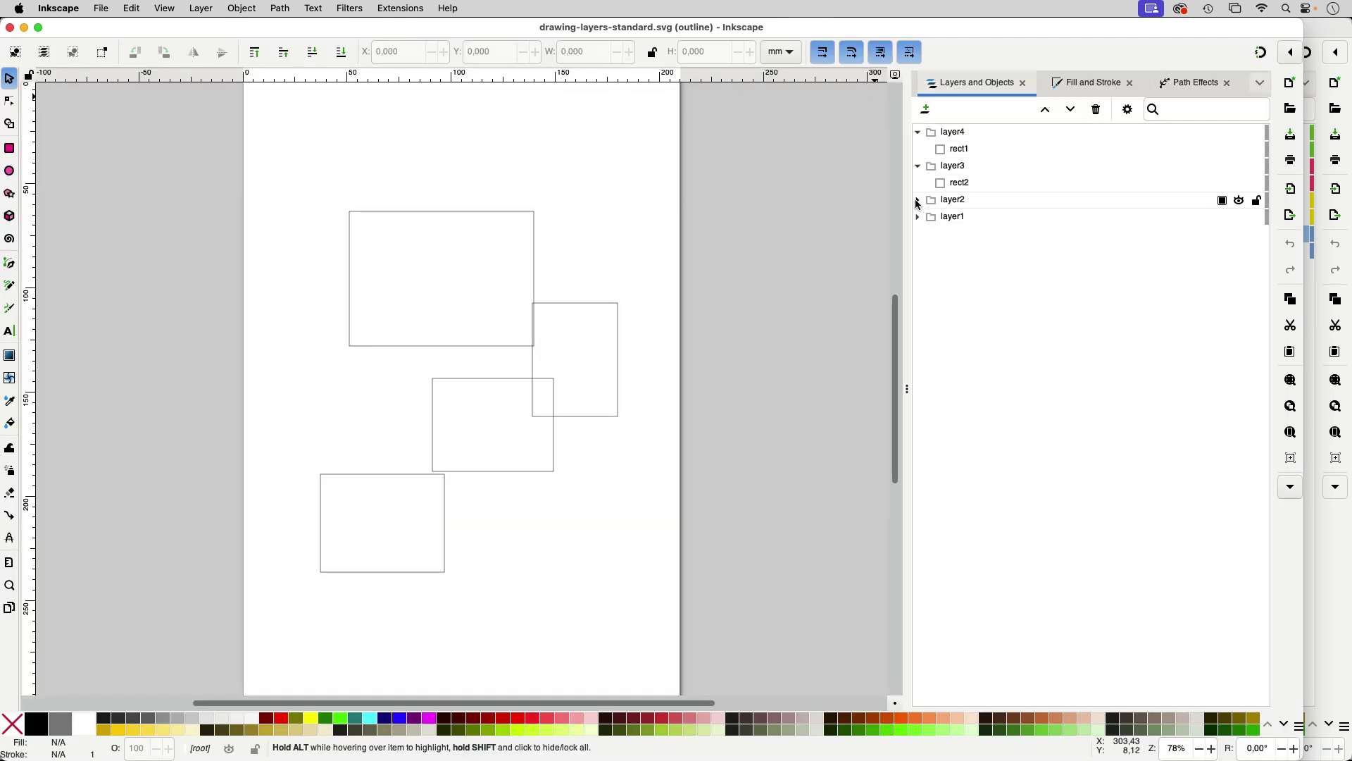
pyautogui.click(918, 200)
pyautogui.click(920, 235)
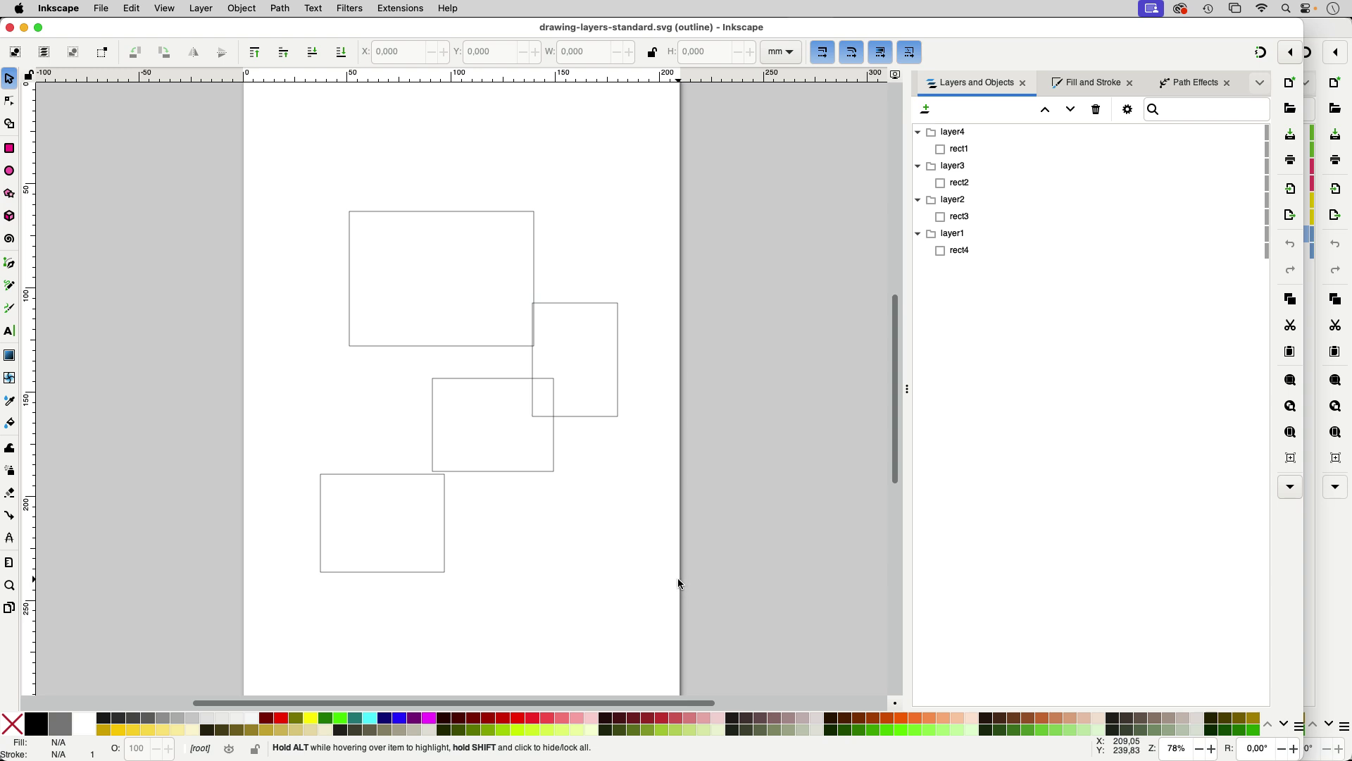
pyautogui.moveTo(659, 758)
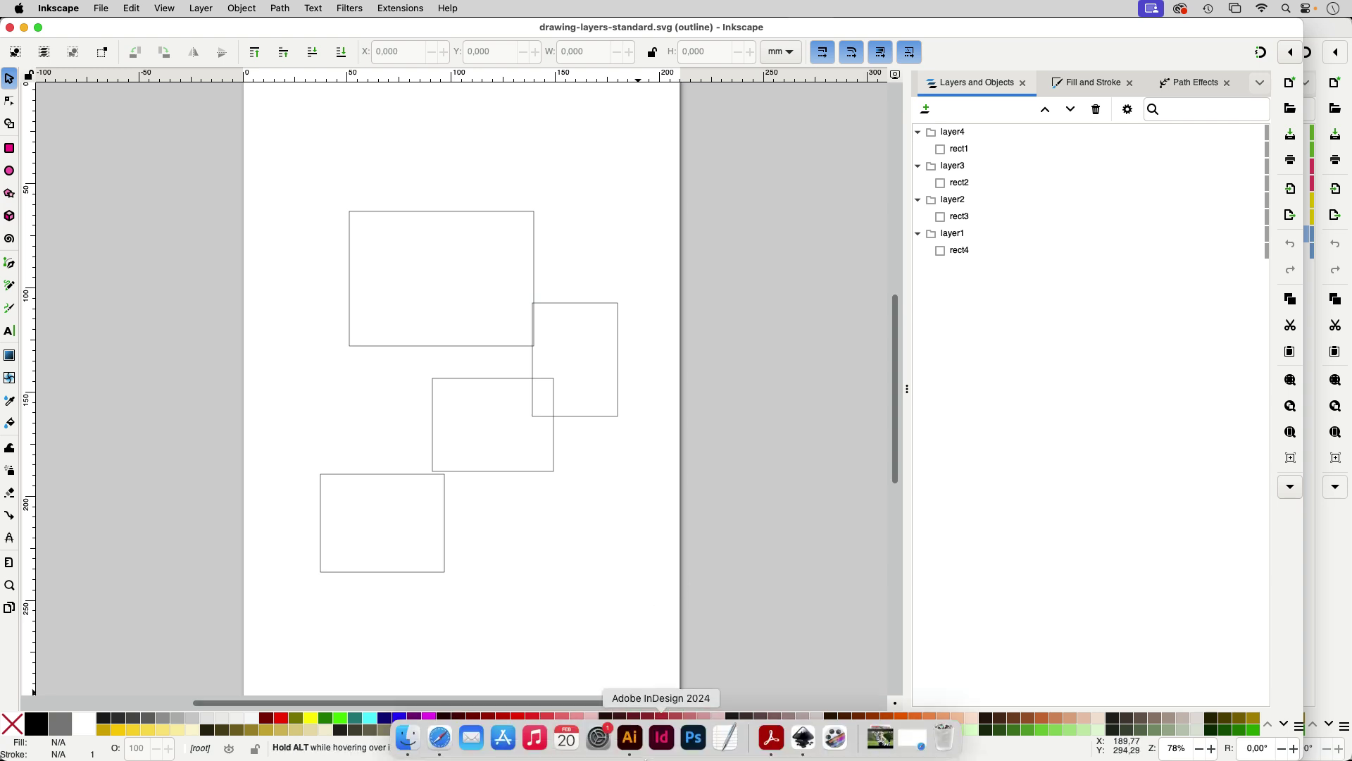
# Step: Open drawing-layers-standard.svg and efsArtboard 1.svg together in TextEdit
pyautogui.click(725, 741)
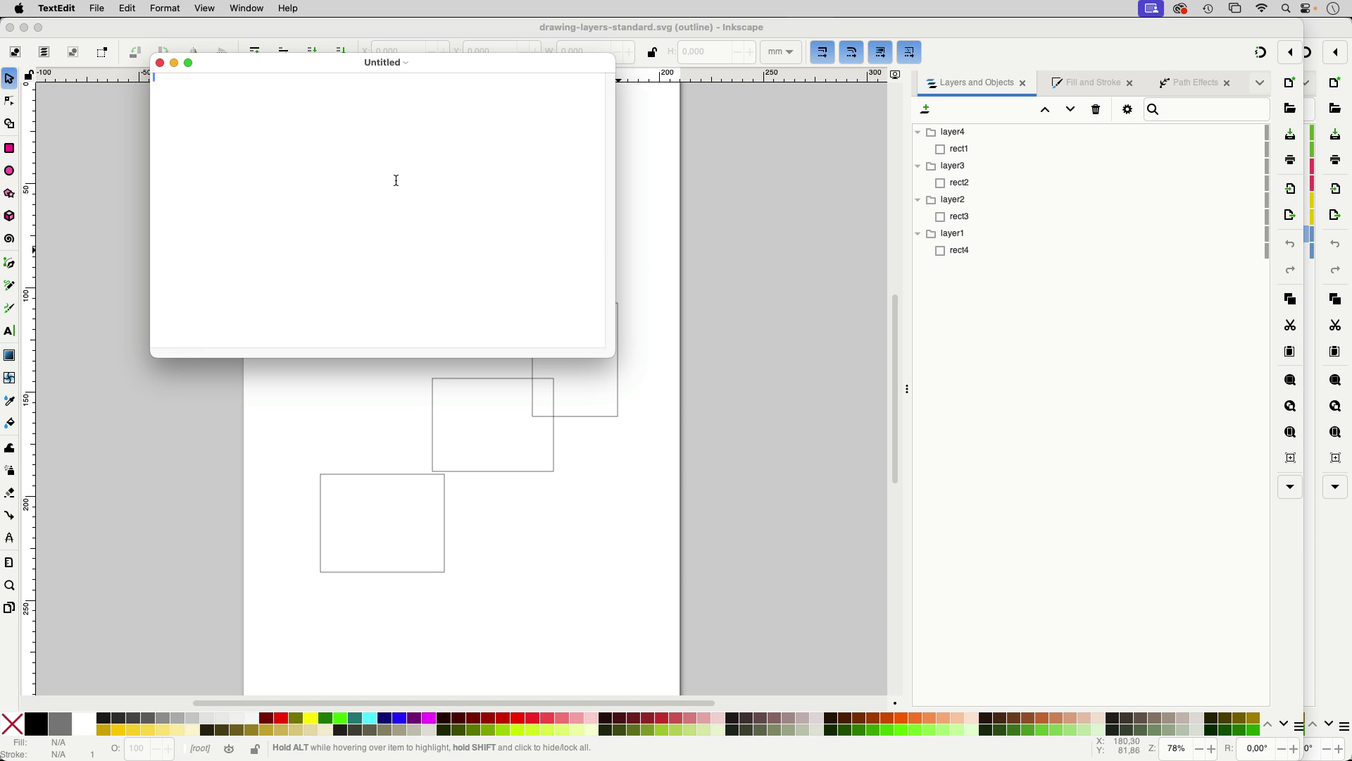
pyautogui.press('super+o')
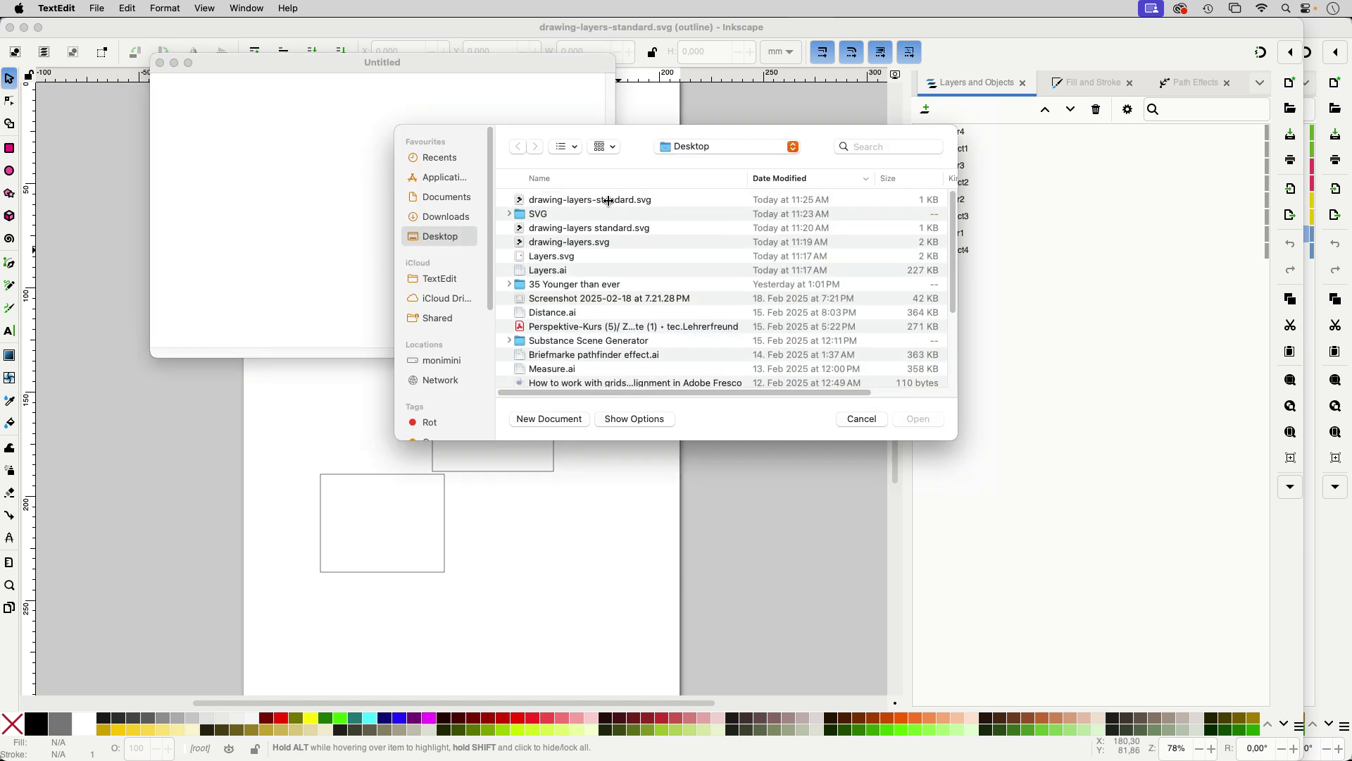
pyautogui.click(610, 200)
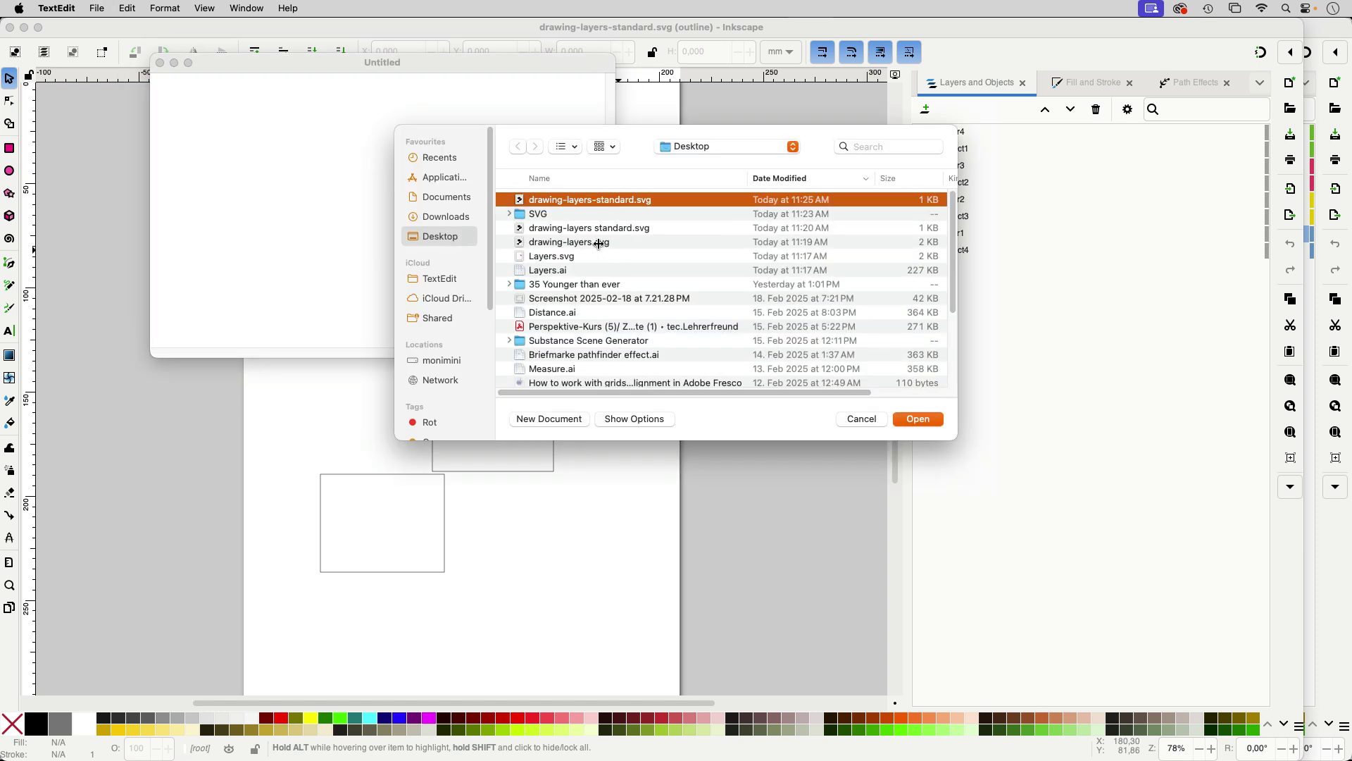
pyautogui.click(509, 214)
pyautogui.keyDown('super'); pyautogui.click(583, 227); pyautogui.keyUp('super')
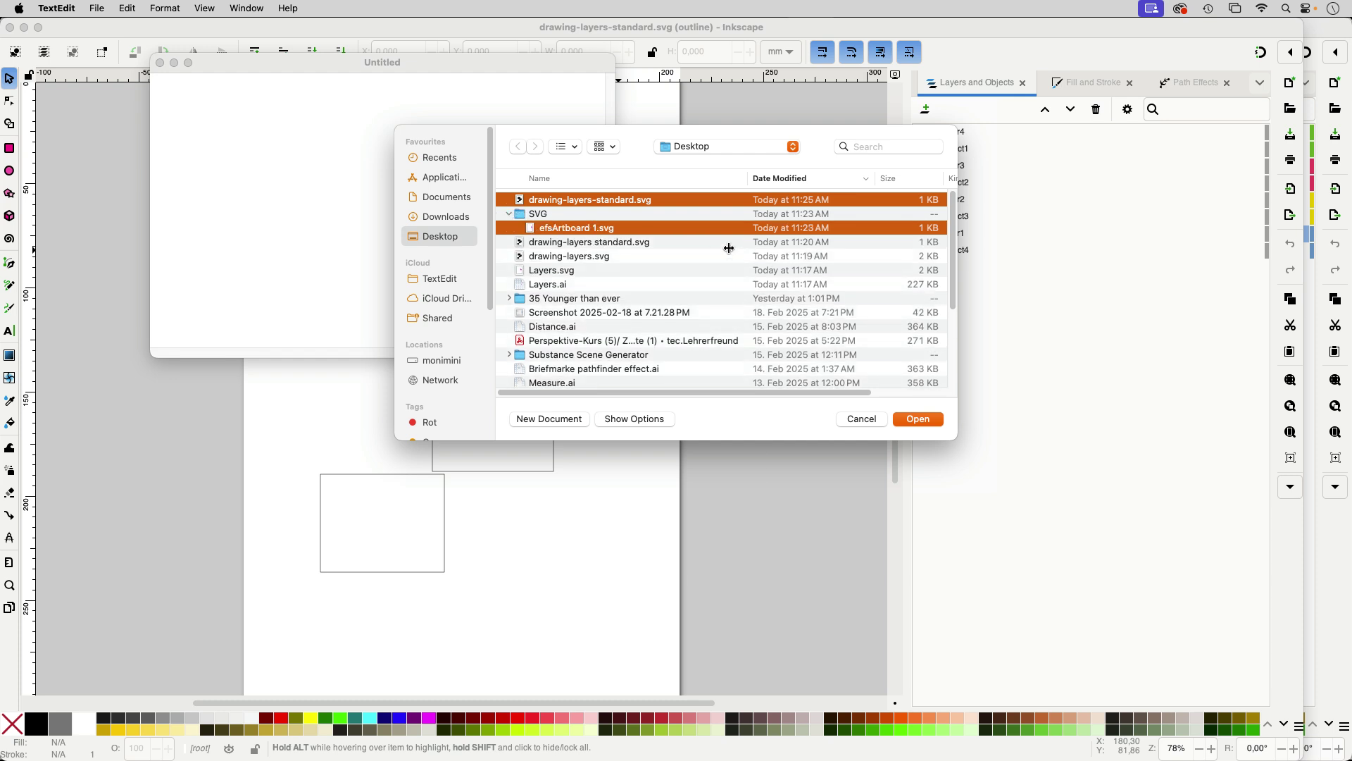
pyautogui.click(918, 418)
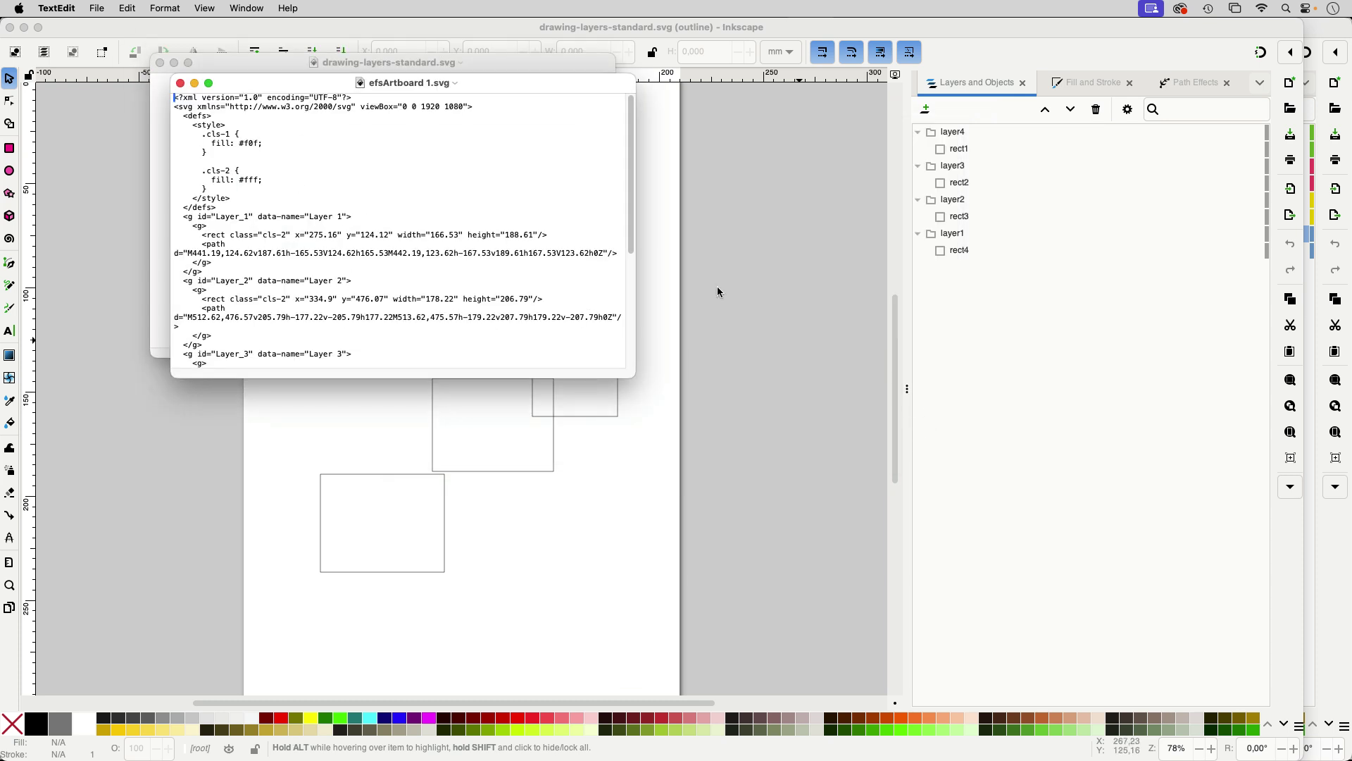
# Step: Move the two TextEdit windows apart and close the drawing-layers-standard.svg window
pyautogui.moveTo(501, 83); pyautogui.dragTo(952, 130)
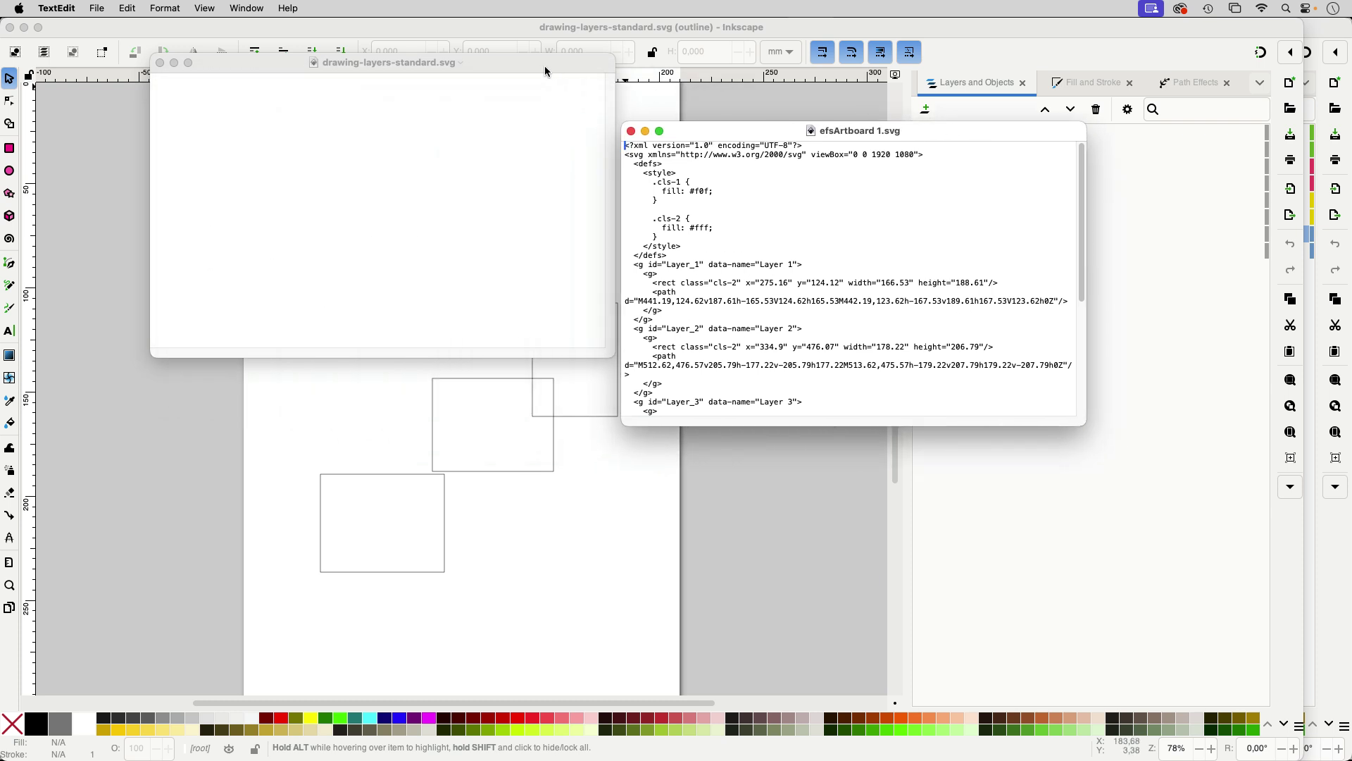
pyautogui.moveTo(545, 67); pyautogui.dragTo(527, 180)
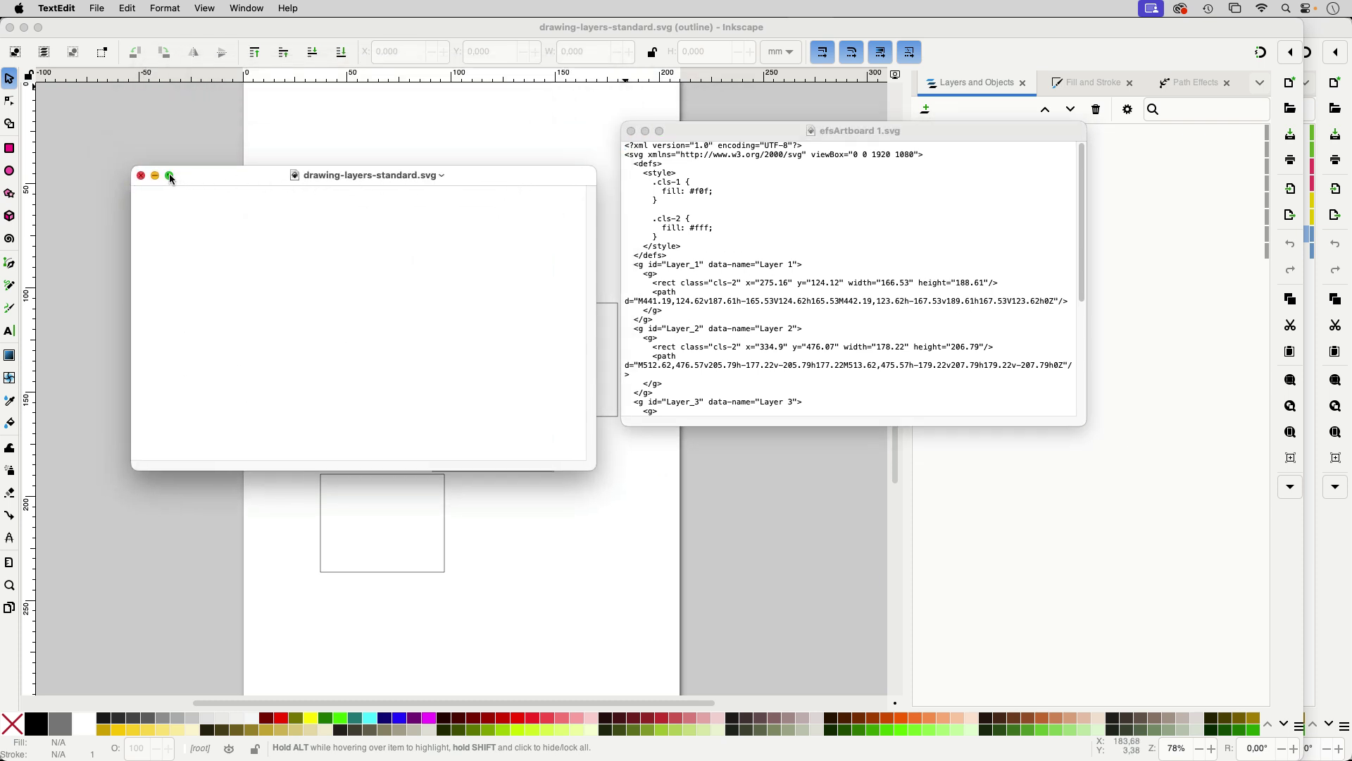
pyautogui.click(141, 177)
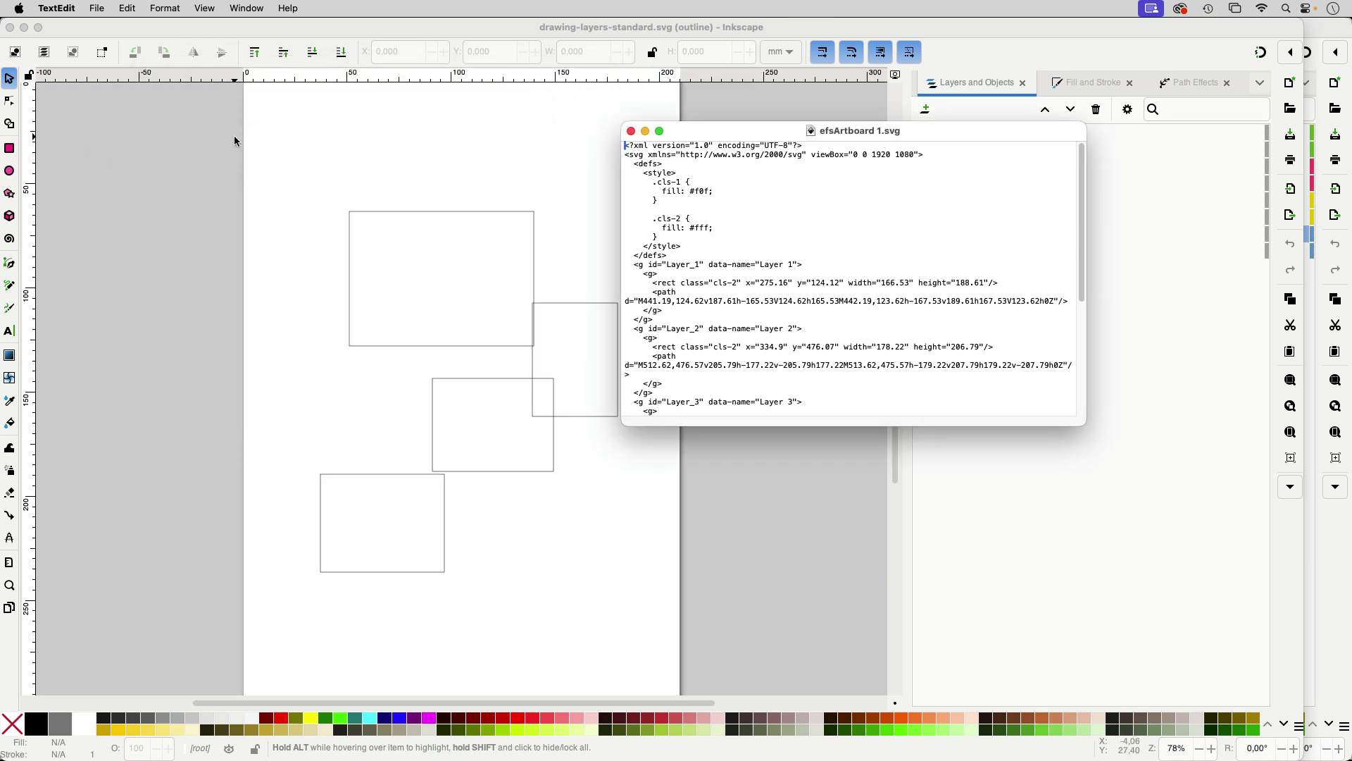
# Step: Reopen drawing-layers-standard.svg from the Desktop in TextEdit
pyautogui.press('super+o')
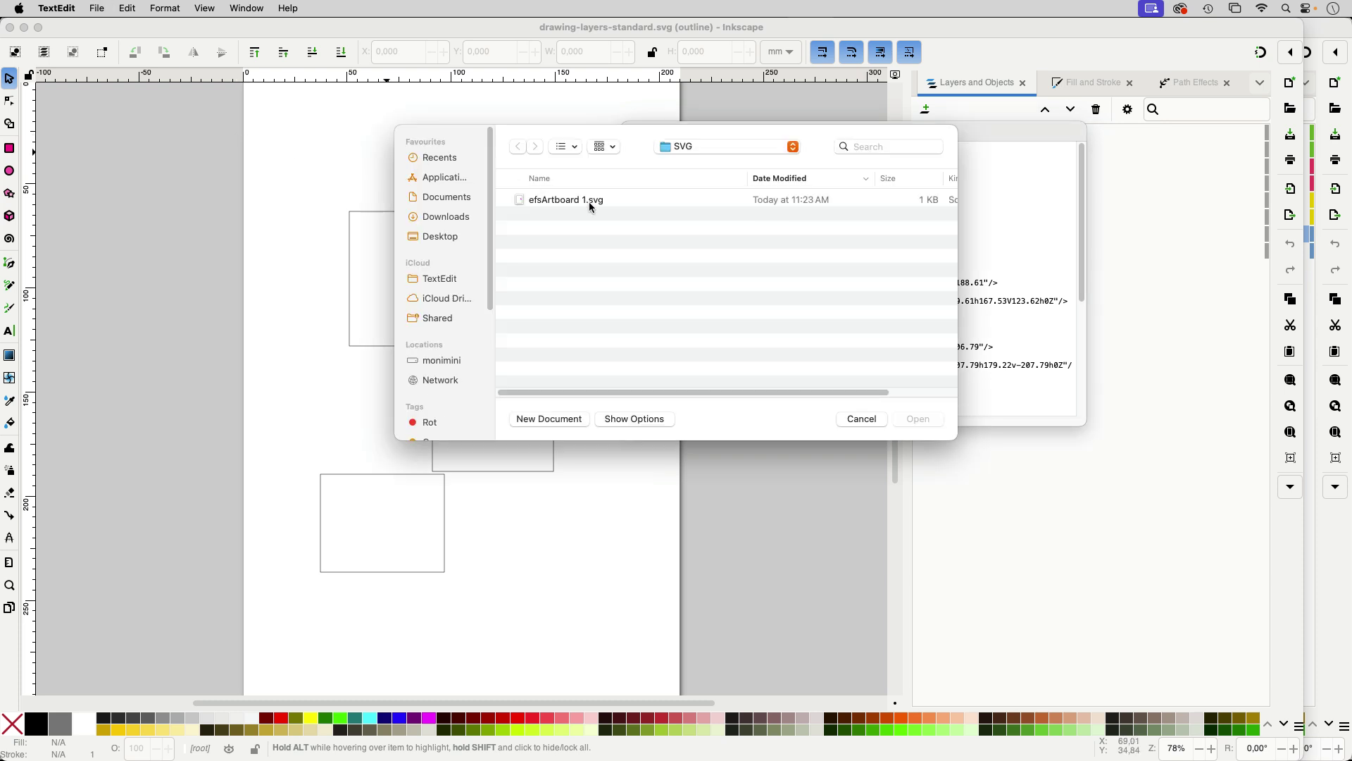
pyautogui.click(692, 146)
pyautogui.click(694, 157)
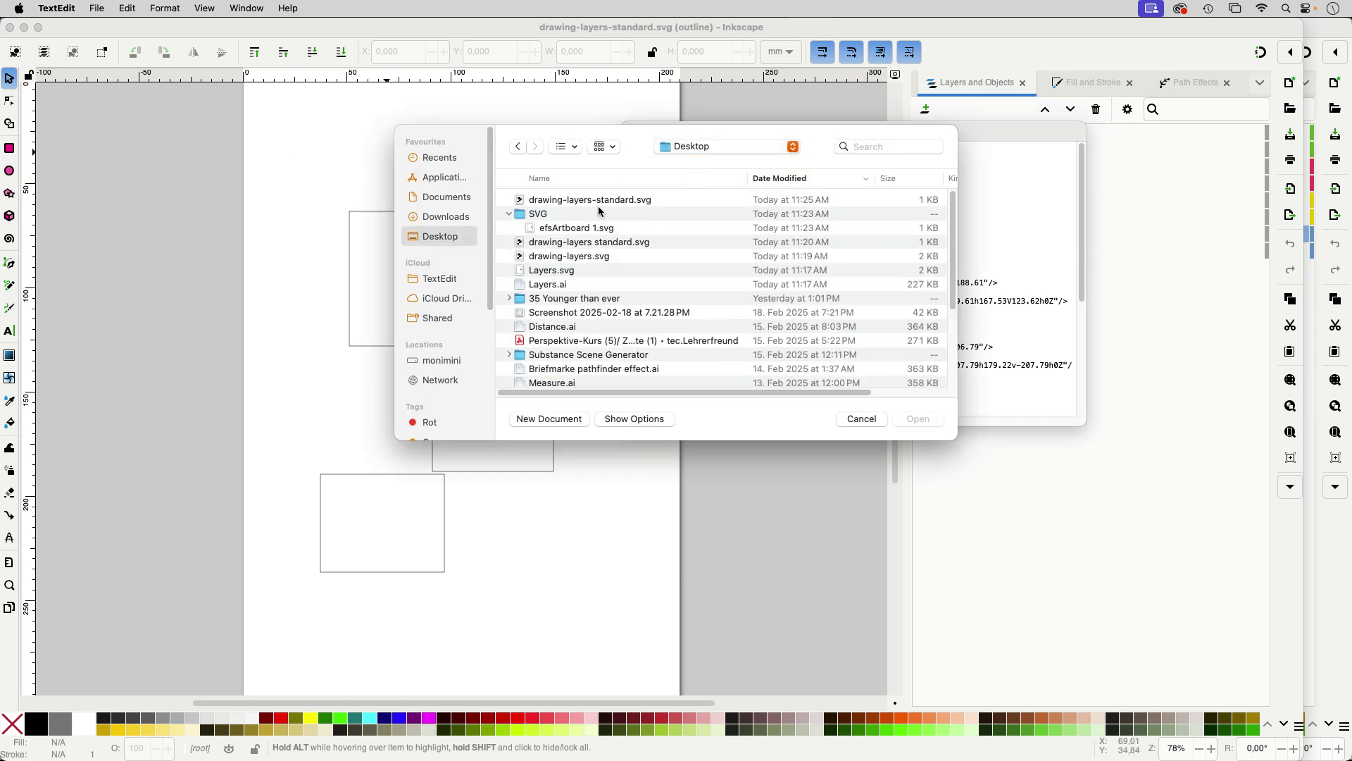
pyautogui.click(625, 201)
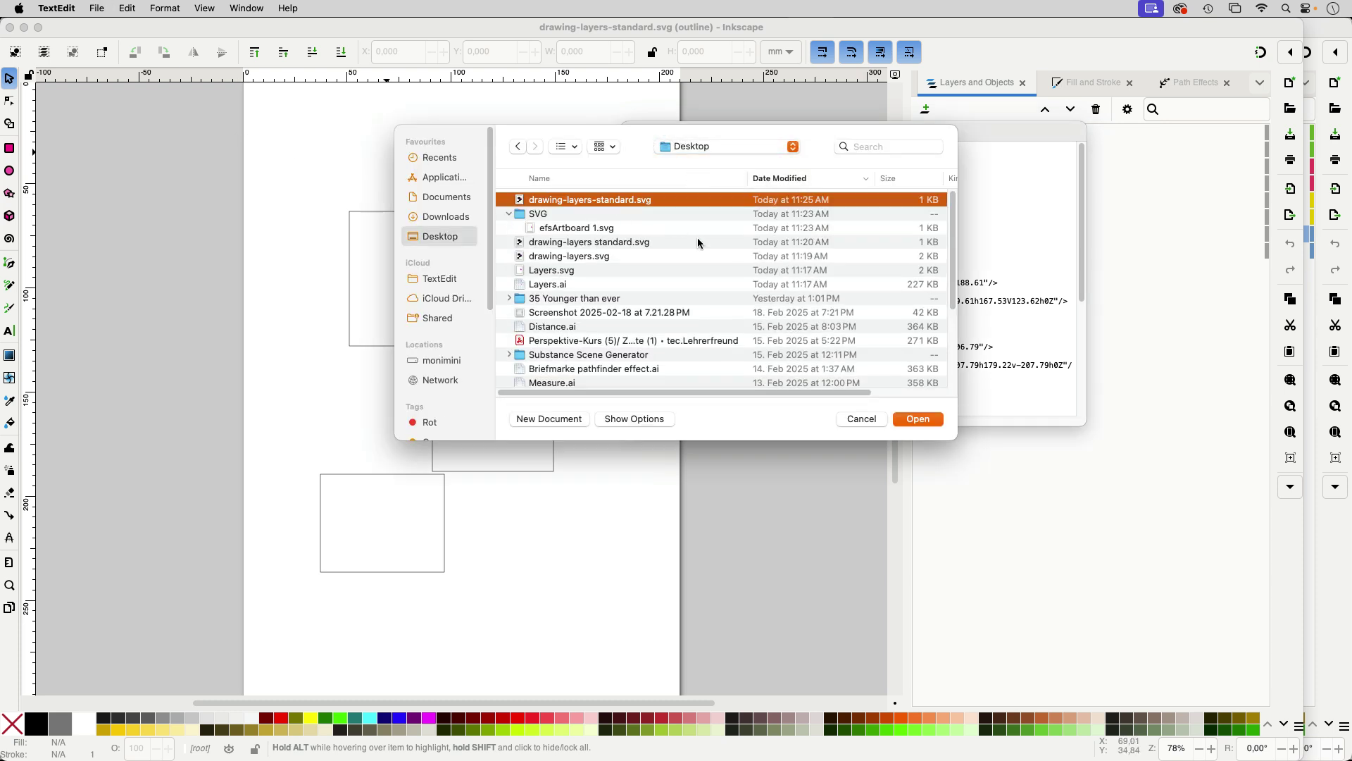
pyautogui.click(917, 419)
# Step: Move and lengthen the drawing-layers-standard.svg window so groups layer1 to layer4 show
pyautogui.moveTo(545, 107); pyautogui.dragTo(482, 144)
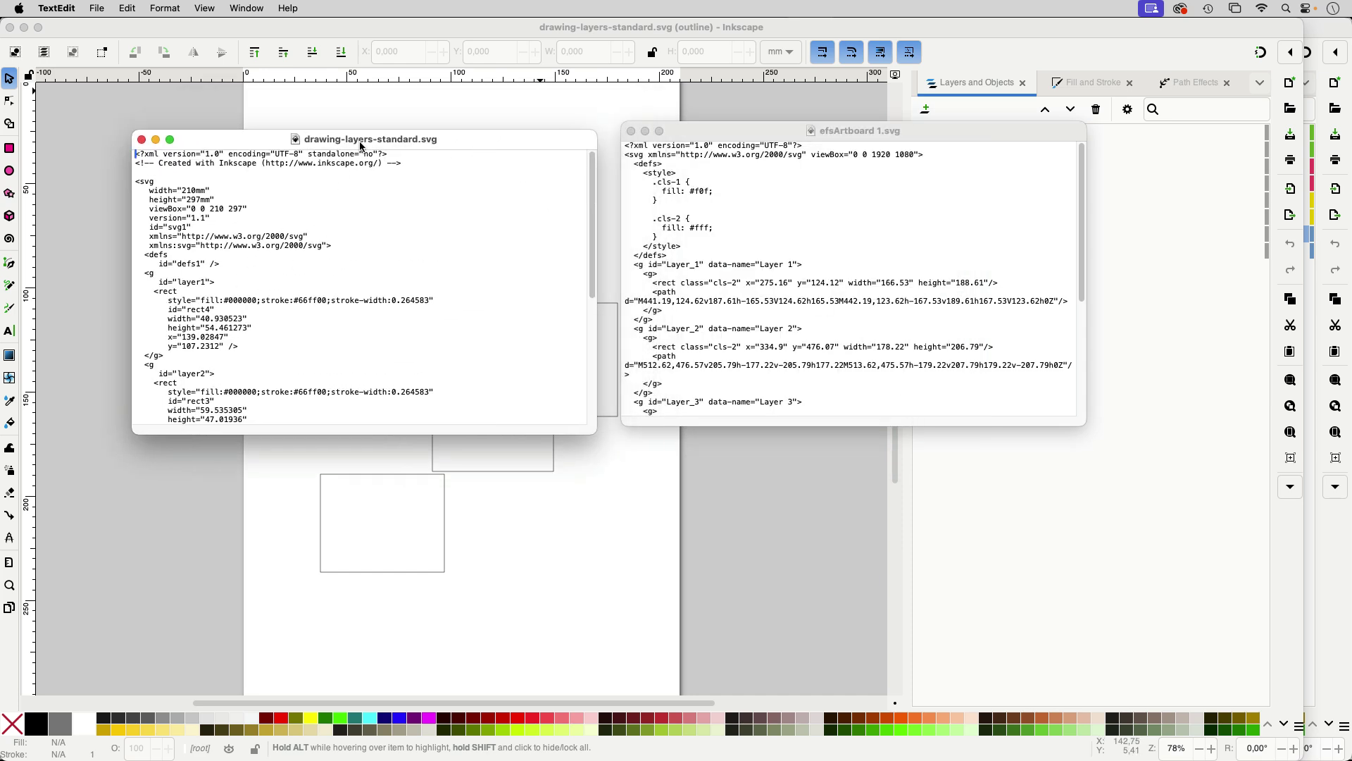
pyautogui.moveTo(598, 431); pyautogui.dragTo(608, 703)
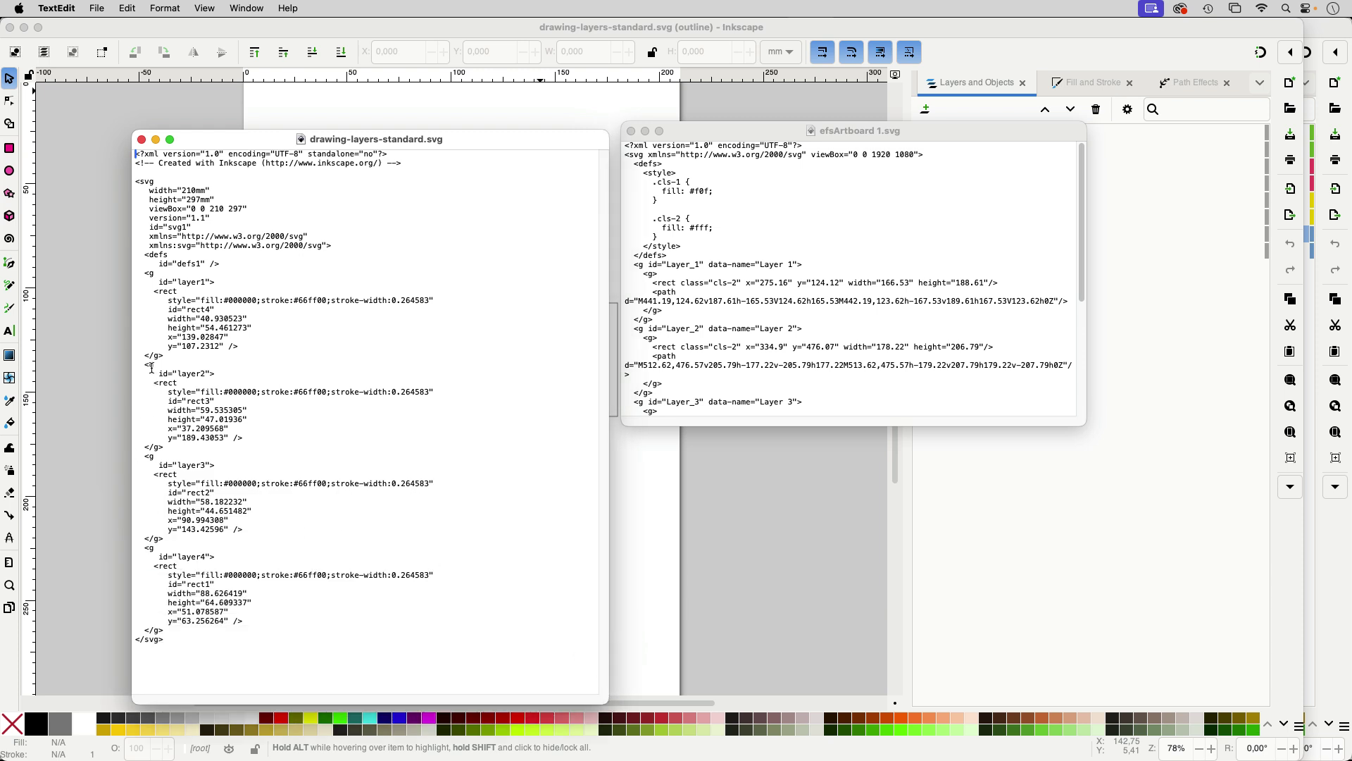
pyautogui.doubleClick(151, 274)
# Step: Lengthen the efsArtboard 1.svg window beside it to show Layer_1 through Layer_4
pyautogui.click(774, 251)
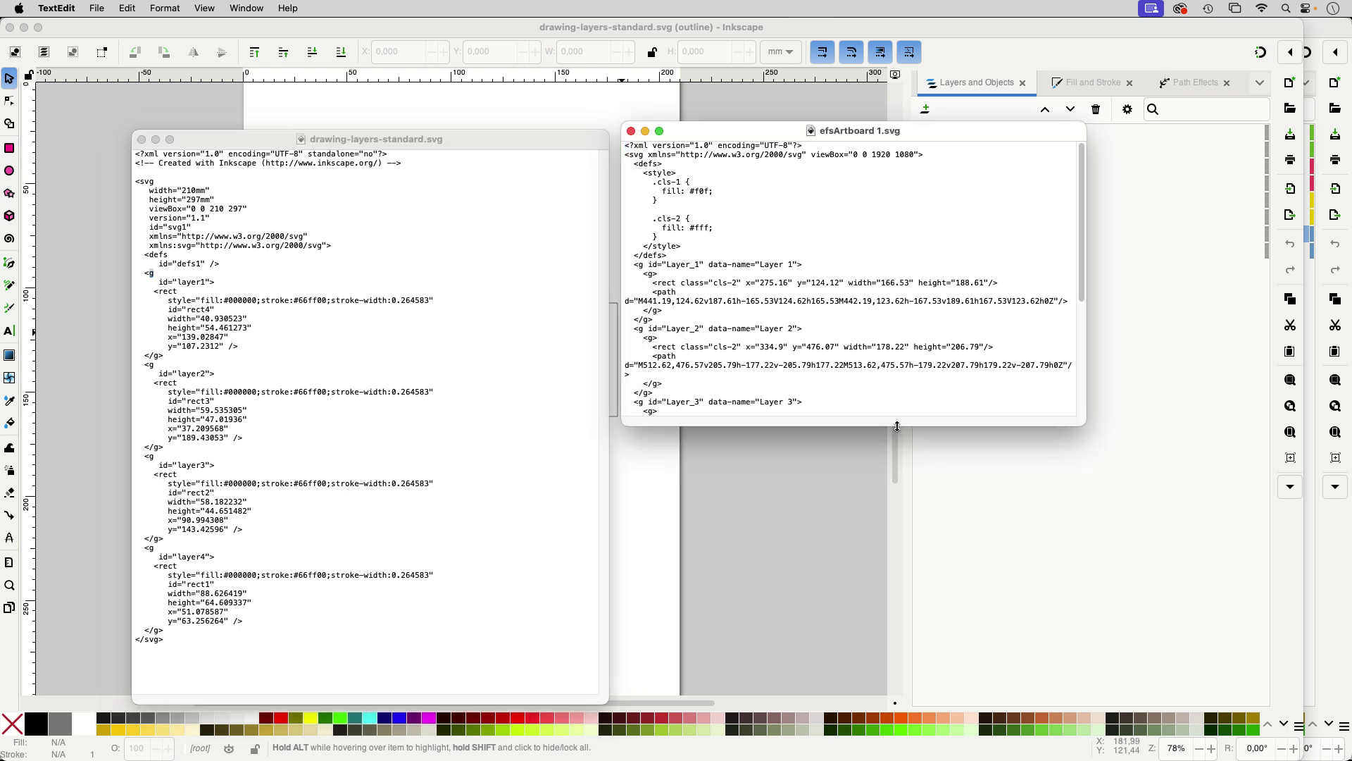
pyautogui.moveTo(897, 426); pyautogui.dragTo(897, 692)
pyautogui.moveTo(638, 520); pyautogui.dragTo(685, 558)
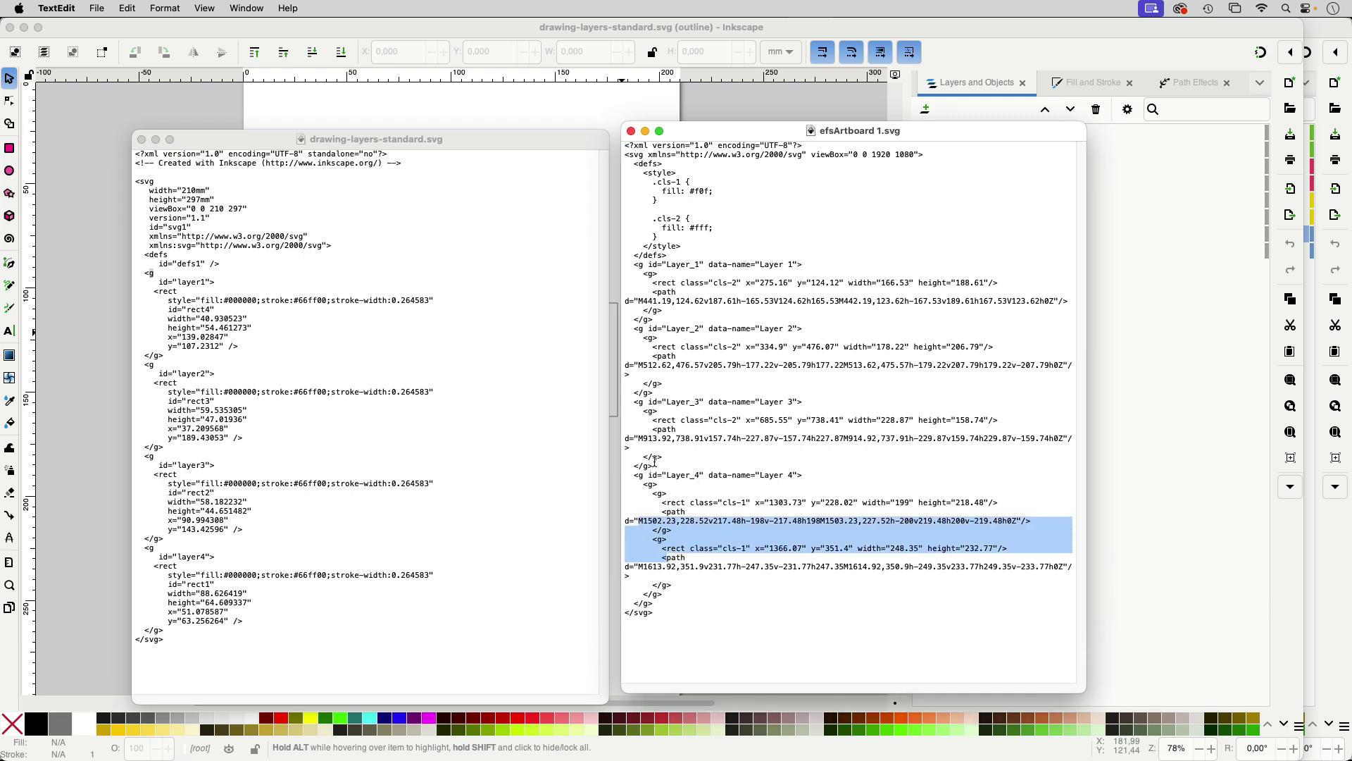
pyautogui.click(654, 461)
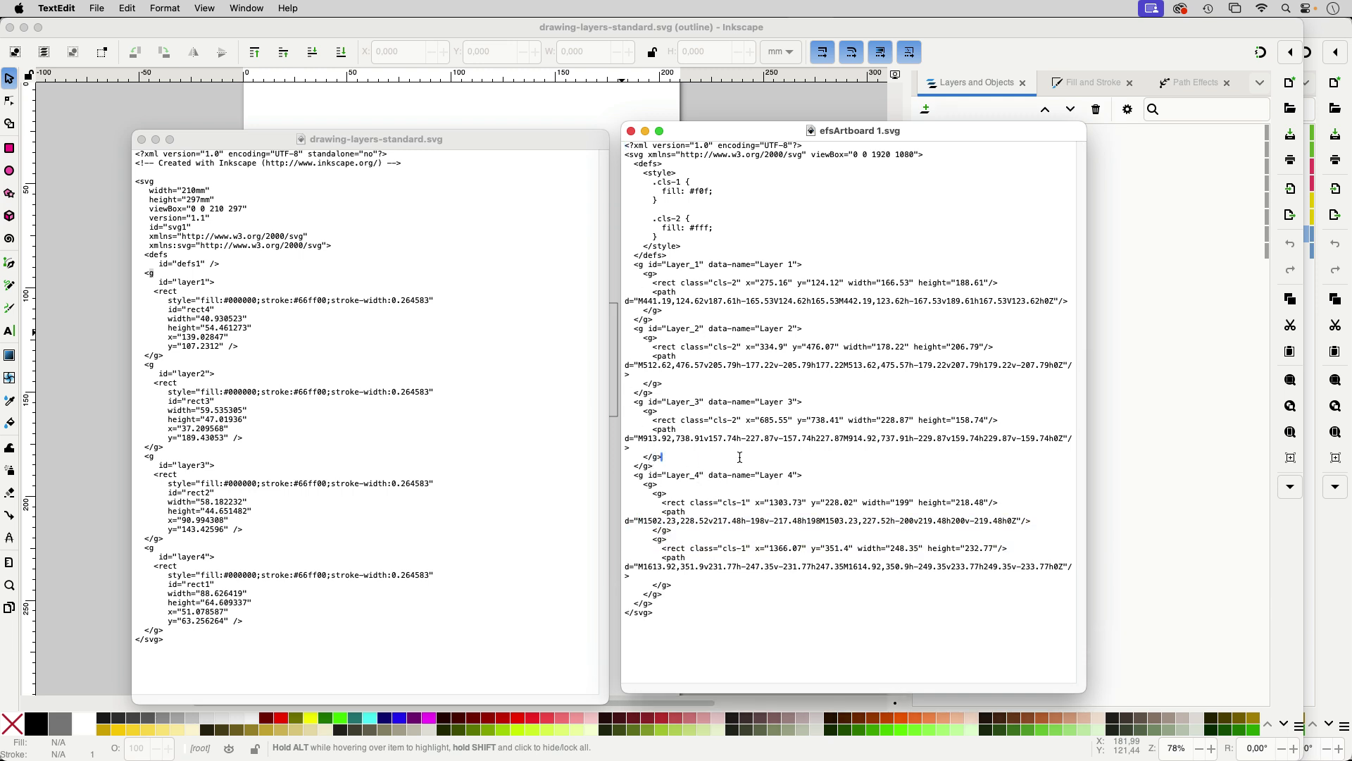
pyautogui.moveTo(736, 130); pyautogui.dragTo(724, 139)
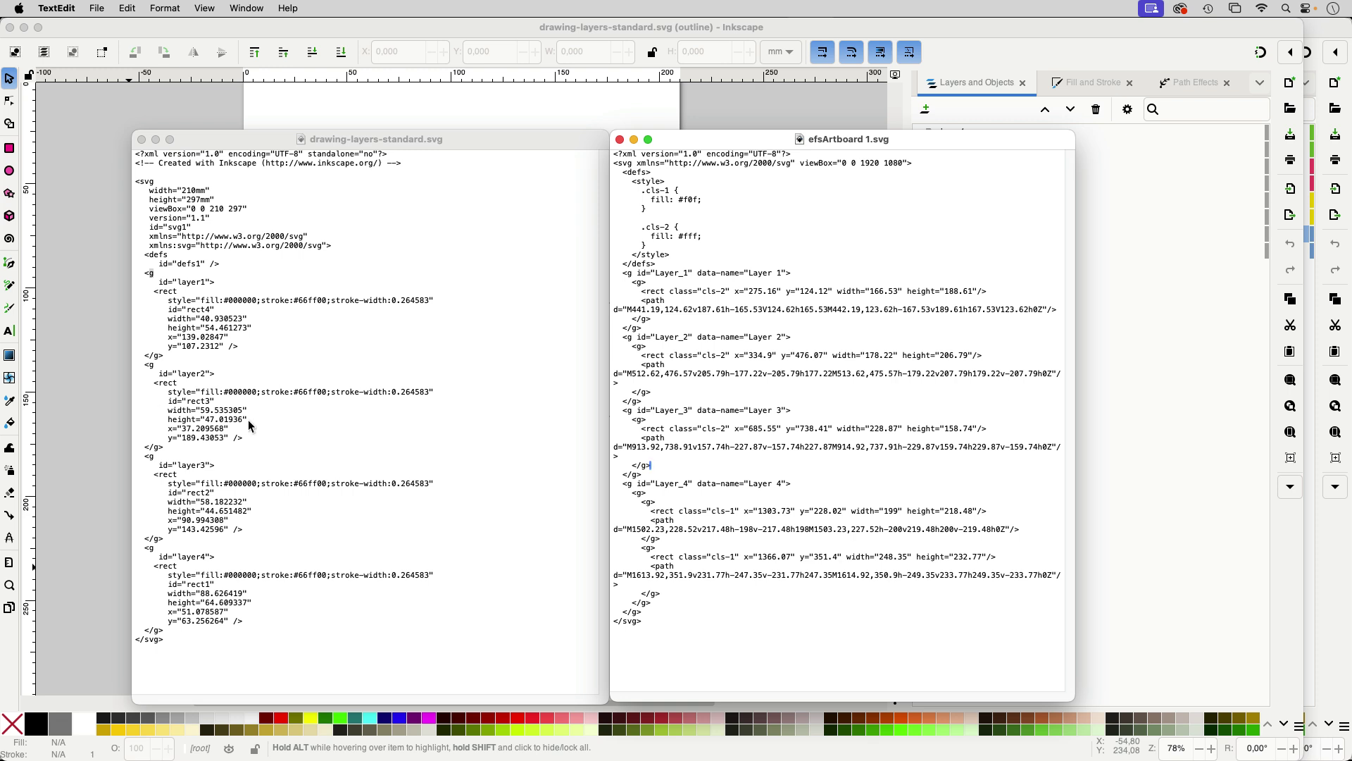
# Step: Switch to Illustrator and open drawing-layers-standard.svg with File > Open
pyautogui.moveTo(535, 752)
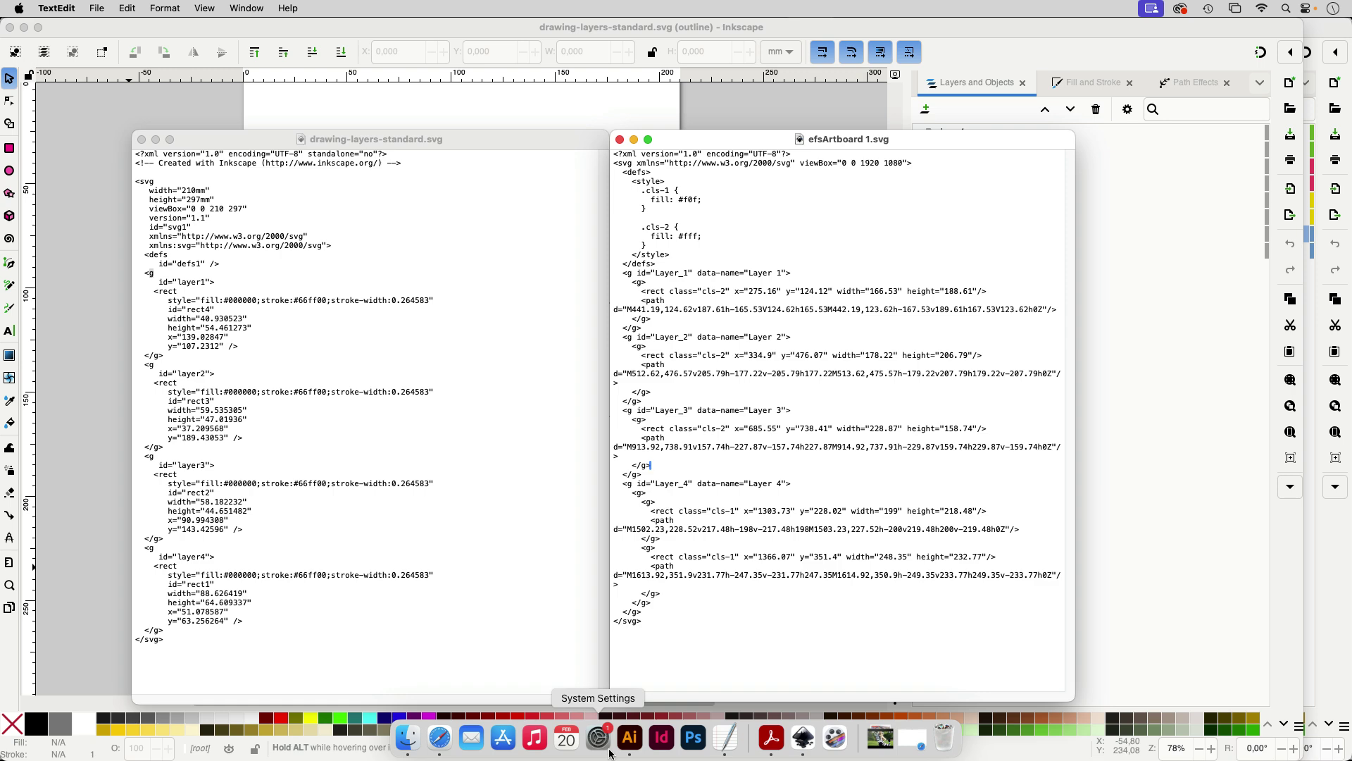
pyautogui.click(630, 738)
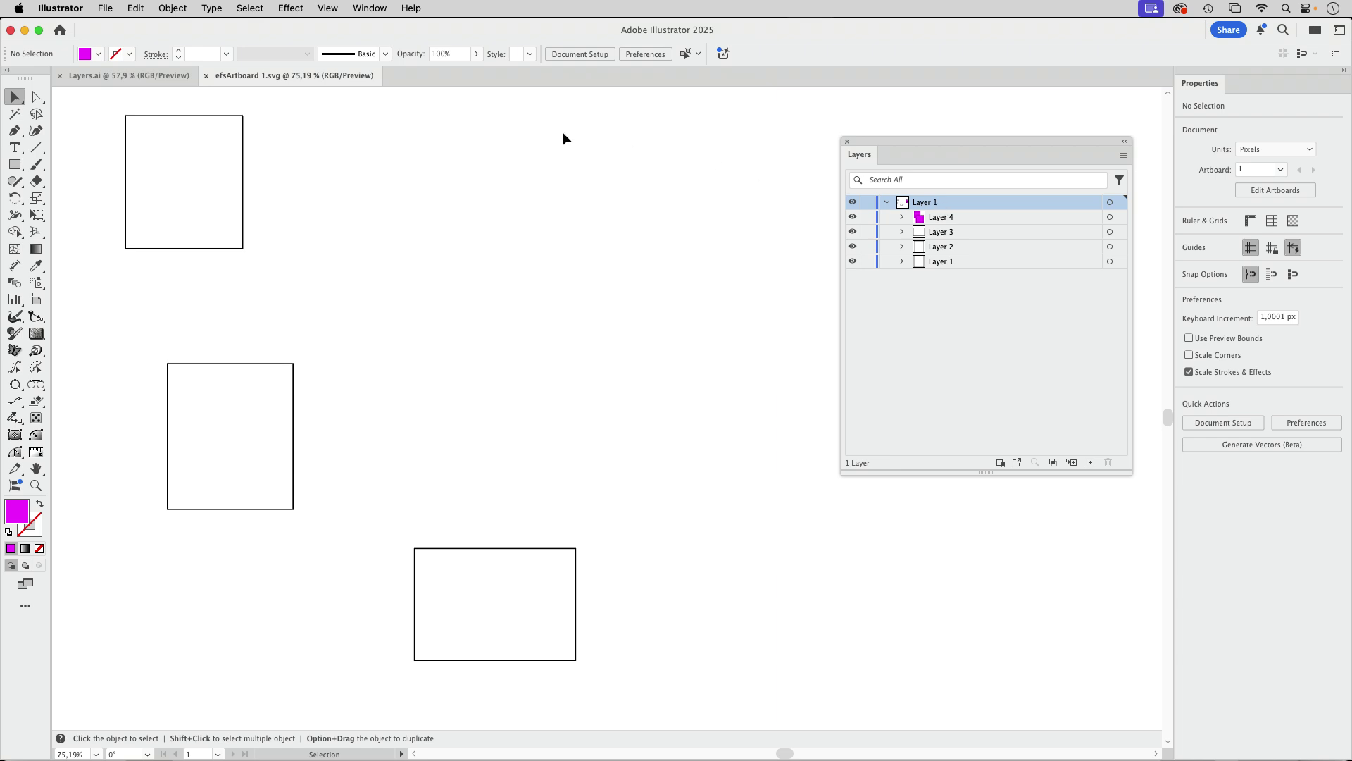
pyautogui.click(106, 9)
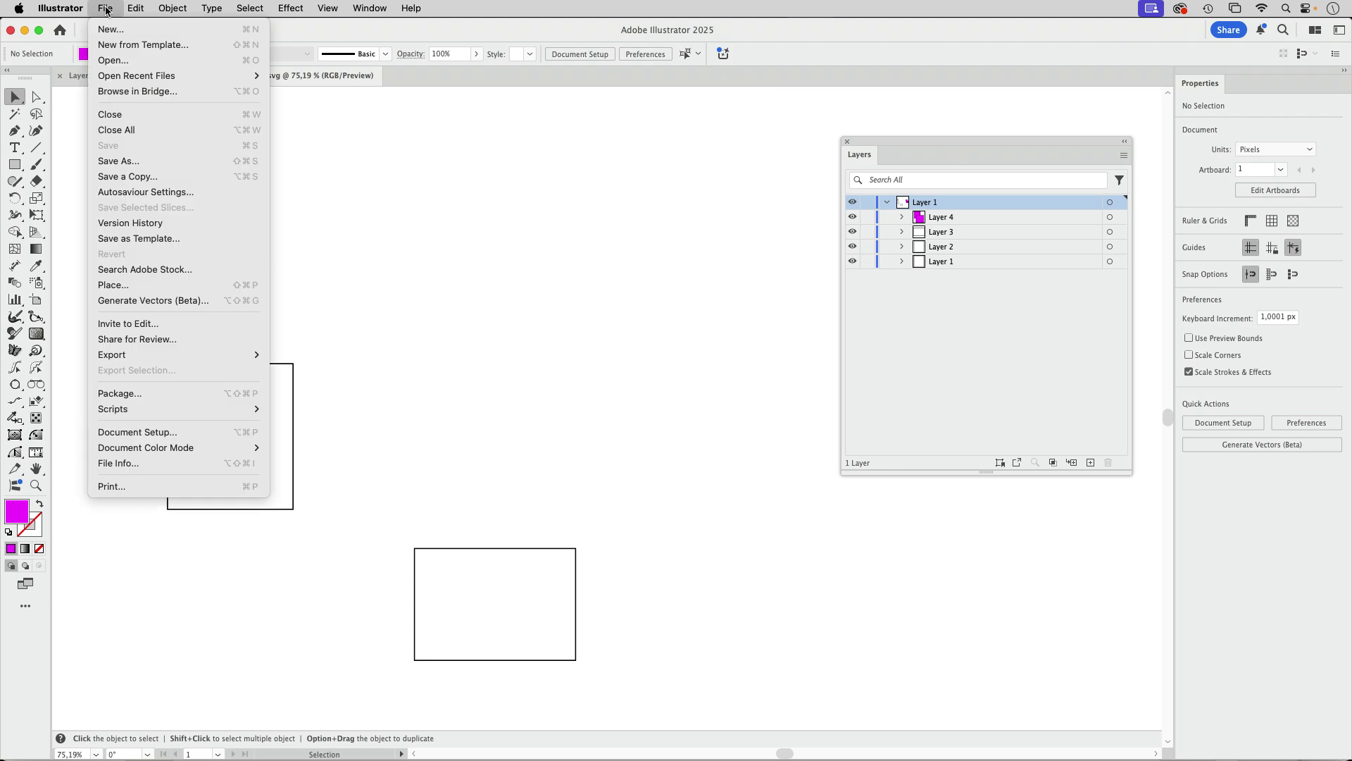
pyautogui.click(113, 60)
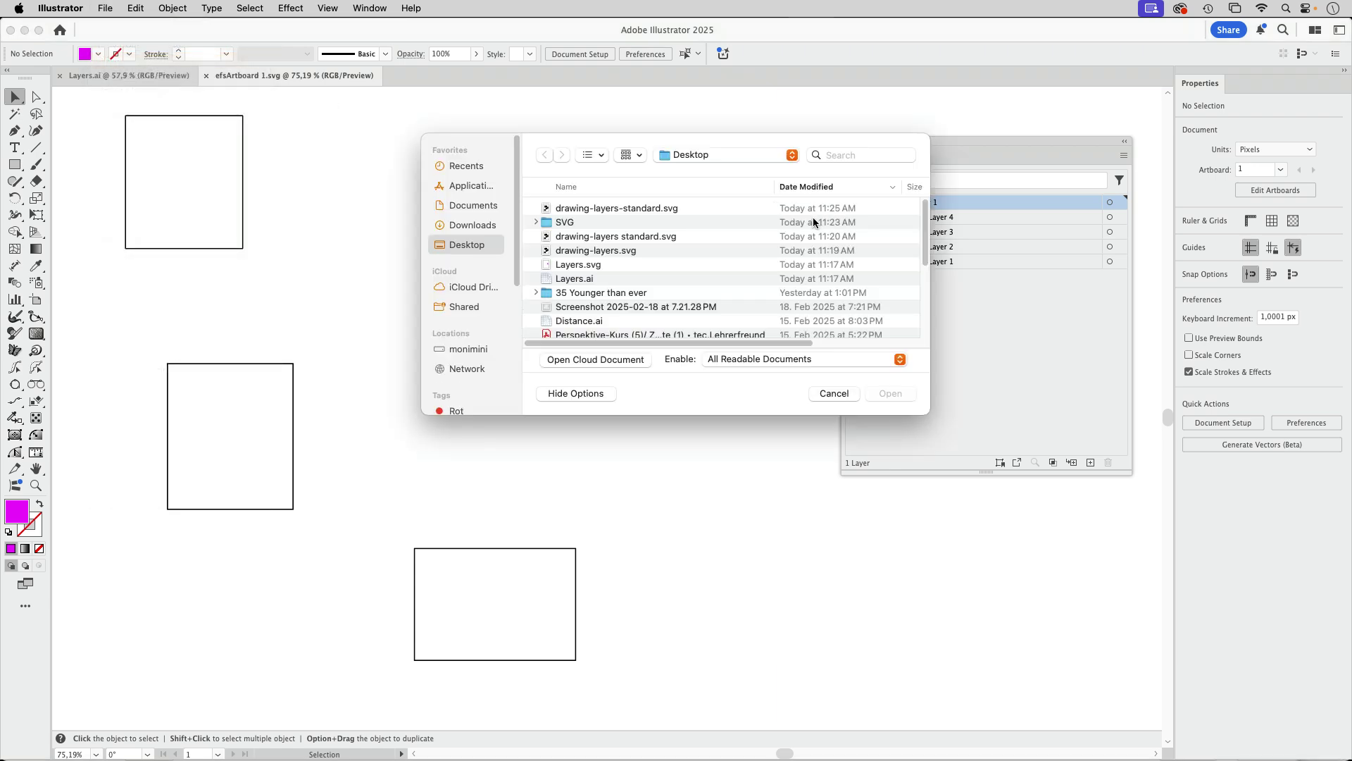
pyautogui.click(658, 208)
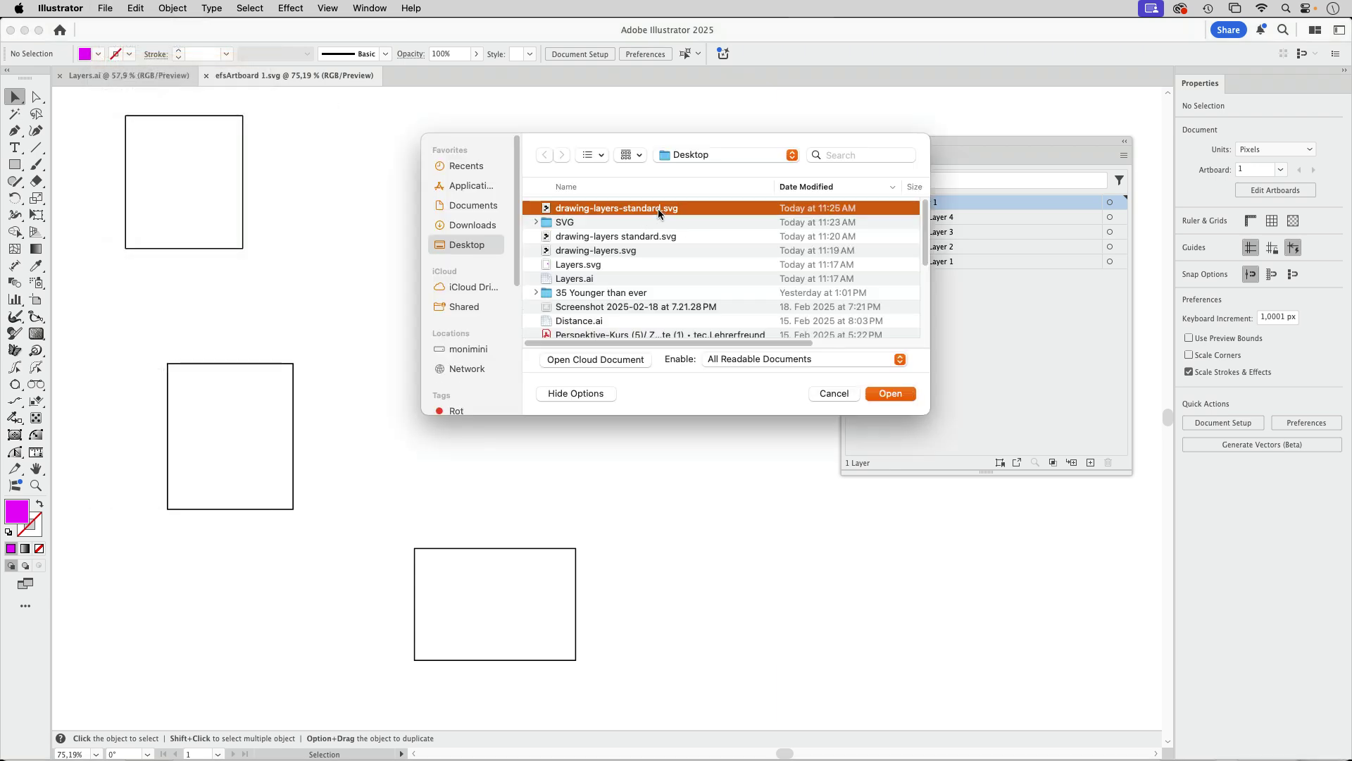
pyautogui.click(892, 394)
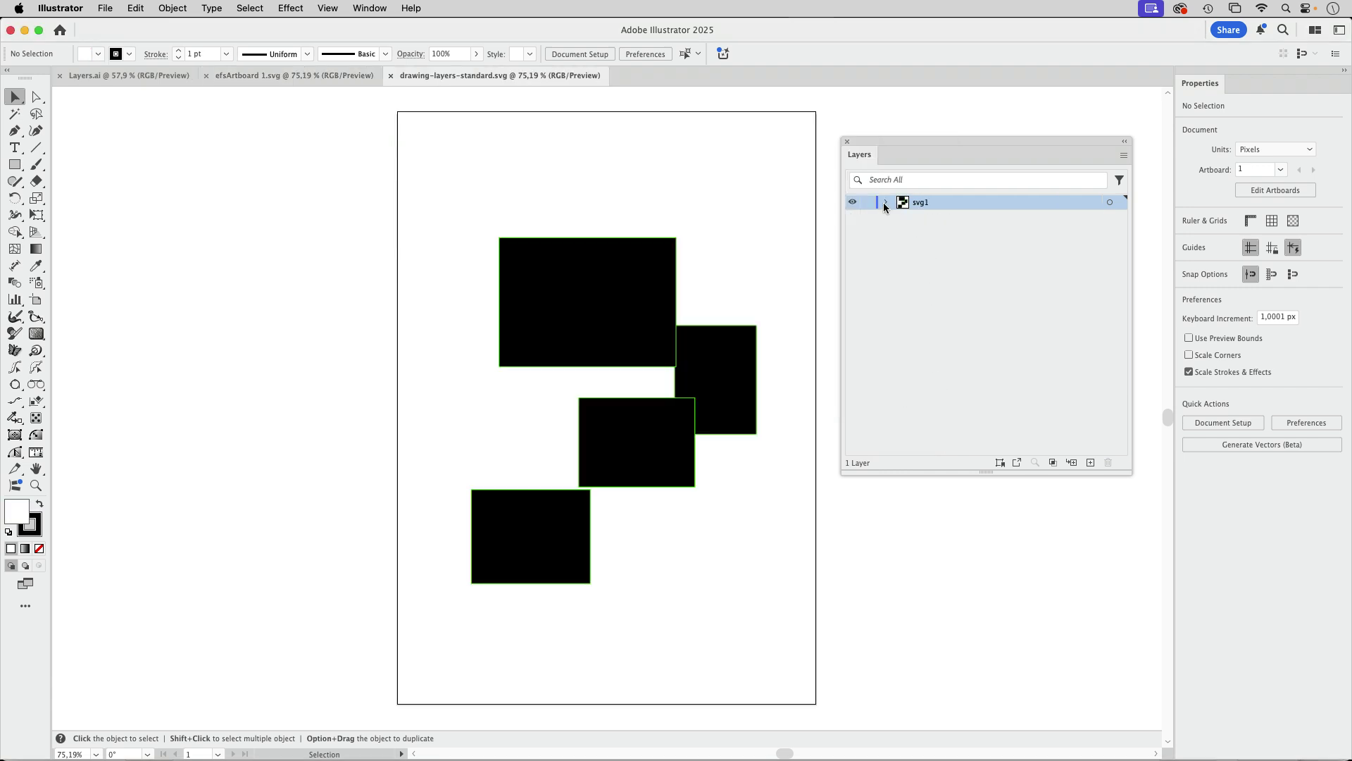
# Step: Expand svg1, layer4 and layer3 to reveal rect1 and rect2, briefly selecting layer4
pyautogui.click(886, 203)
pyautogui.click(903, 217)
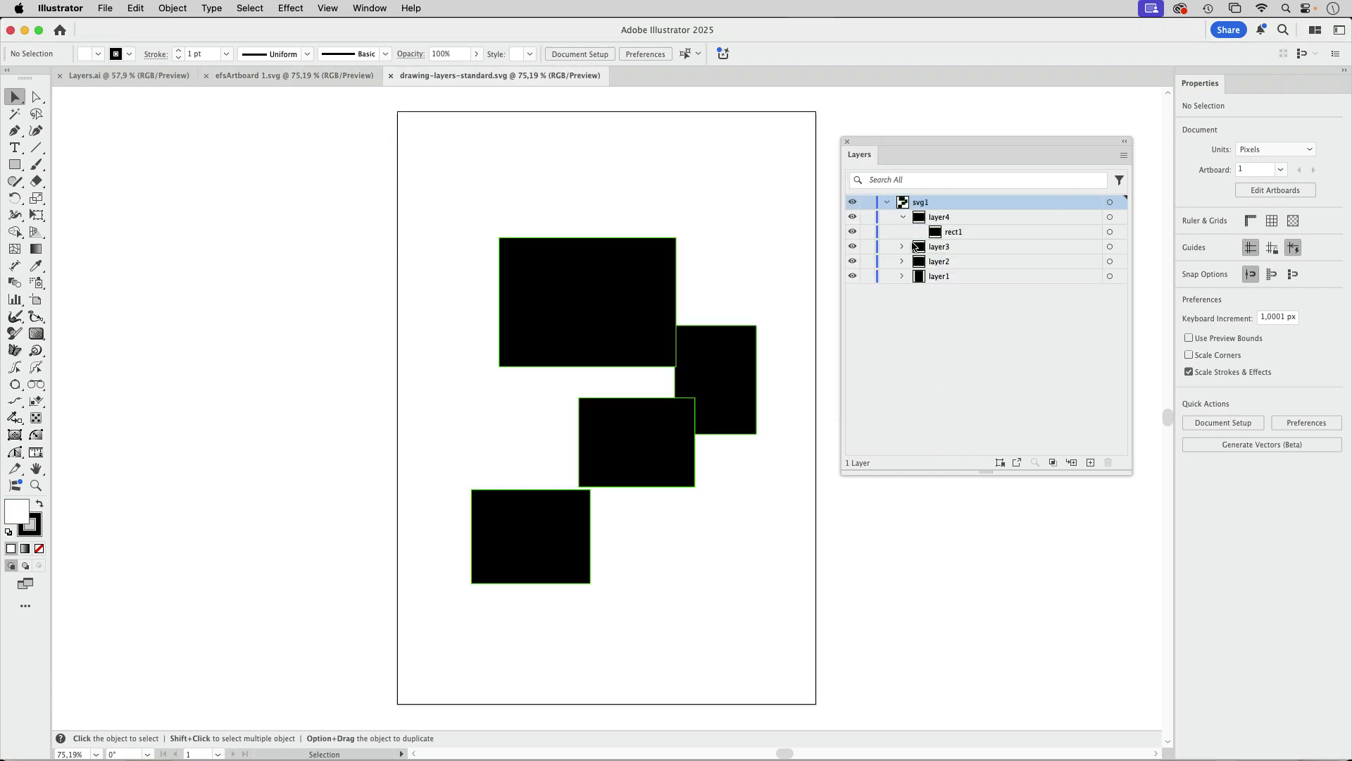
pyautogui.click(901, 246)
pyautogui.click(1110, 217)
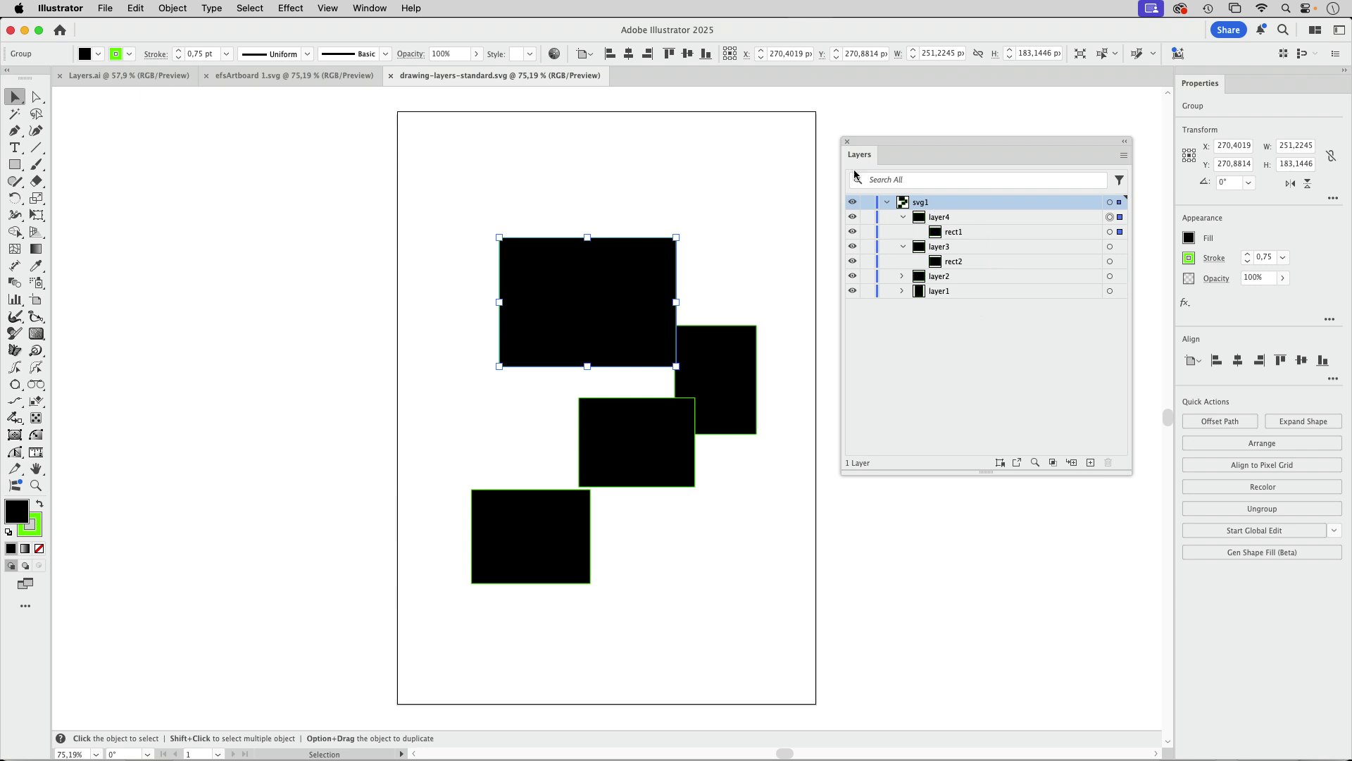
pyautogui.click(724, 211)
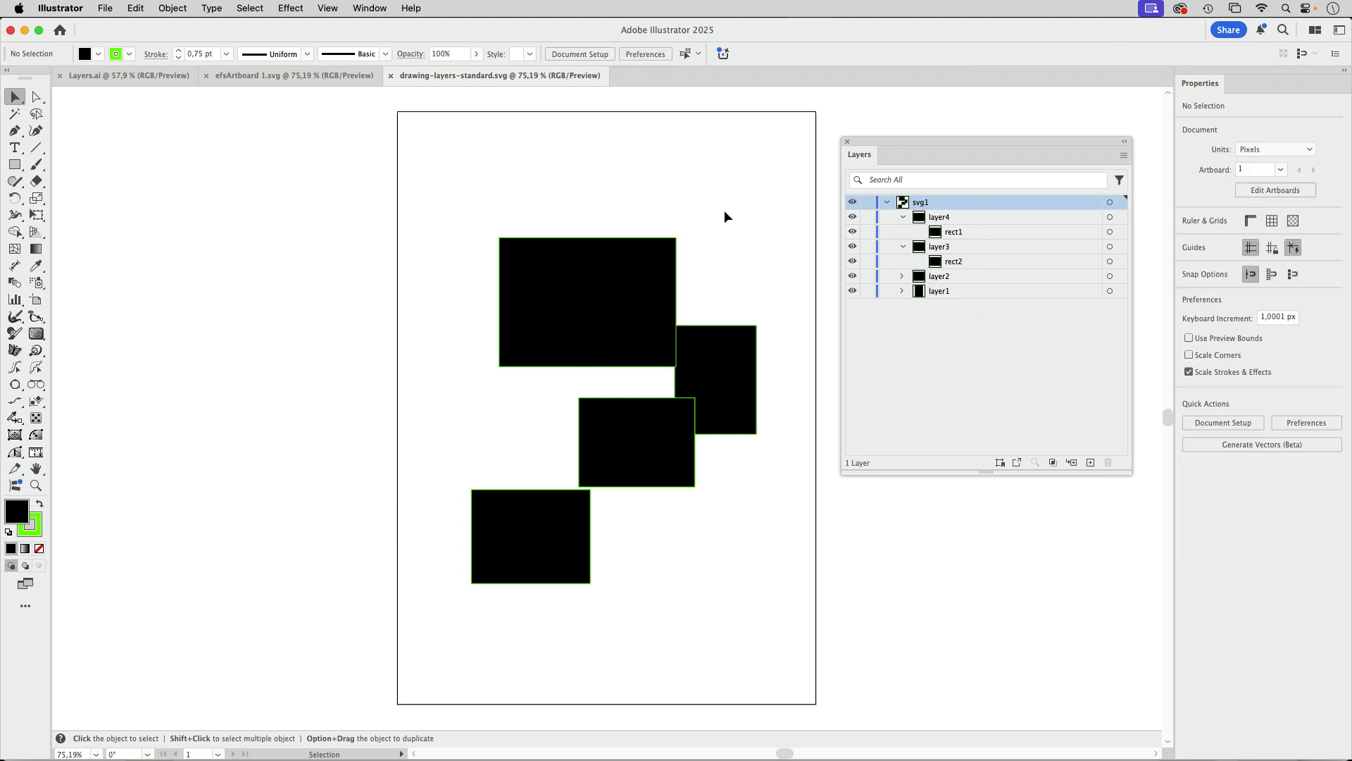